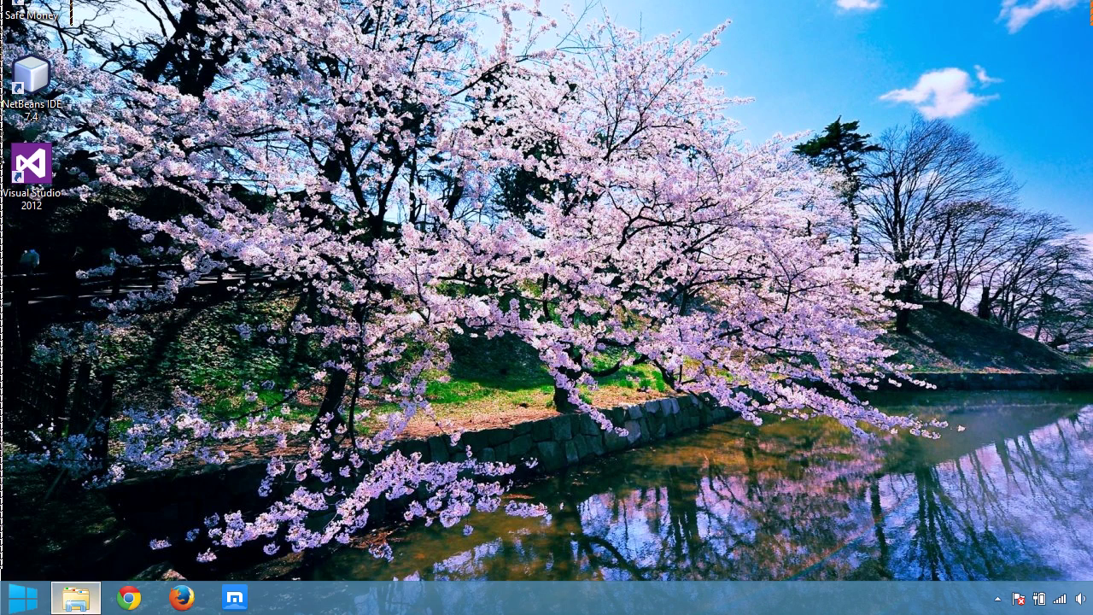
Launch Chrome and run a Google search for mysql.com.
mouse_move(76, 598)
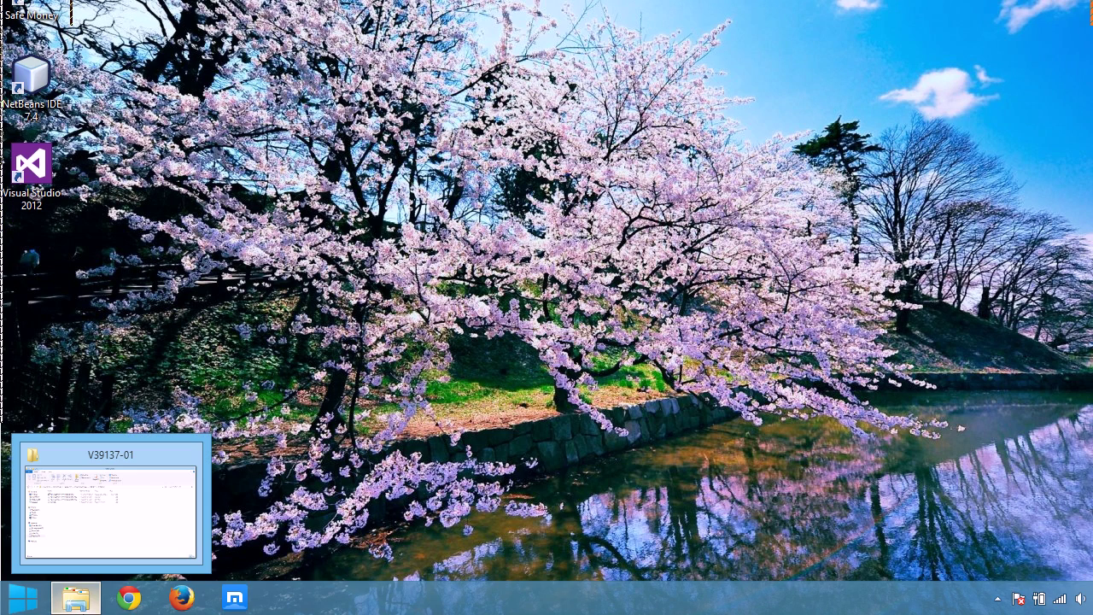
left_click(137, 607)
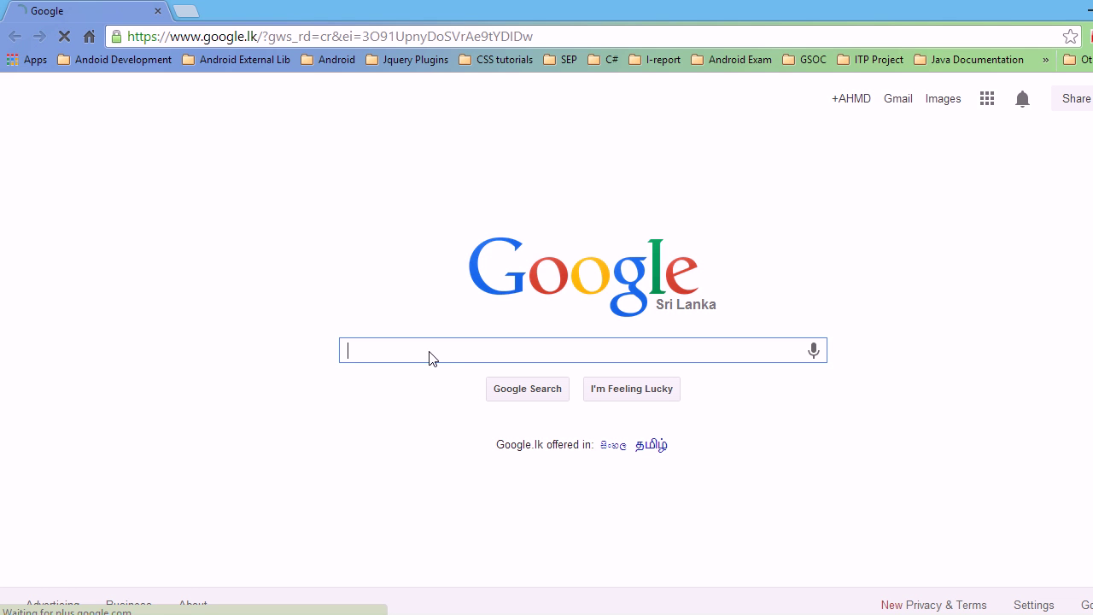
type("mysql.com")
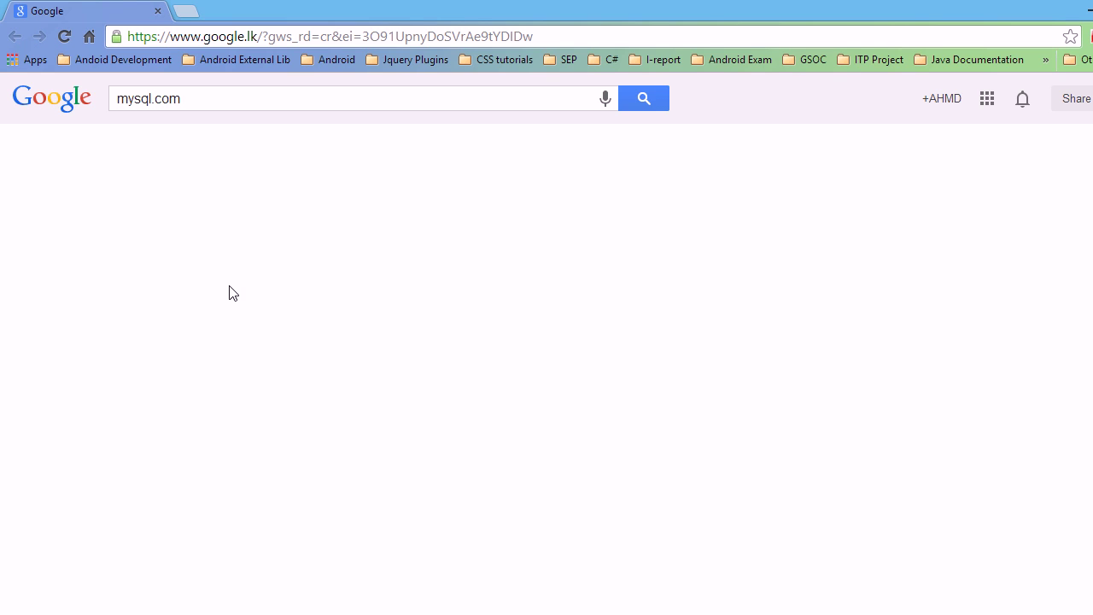
key("Return")
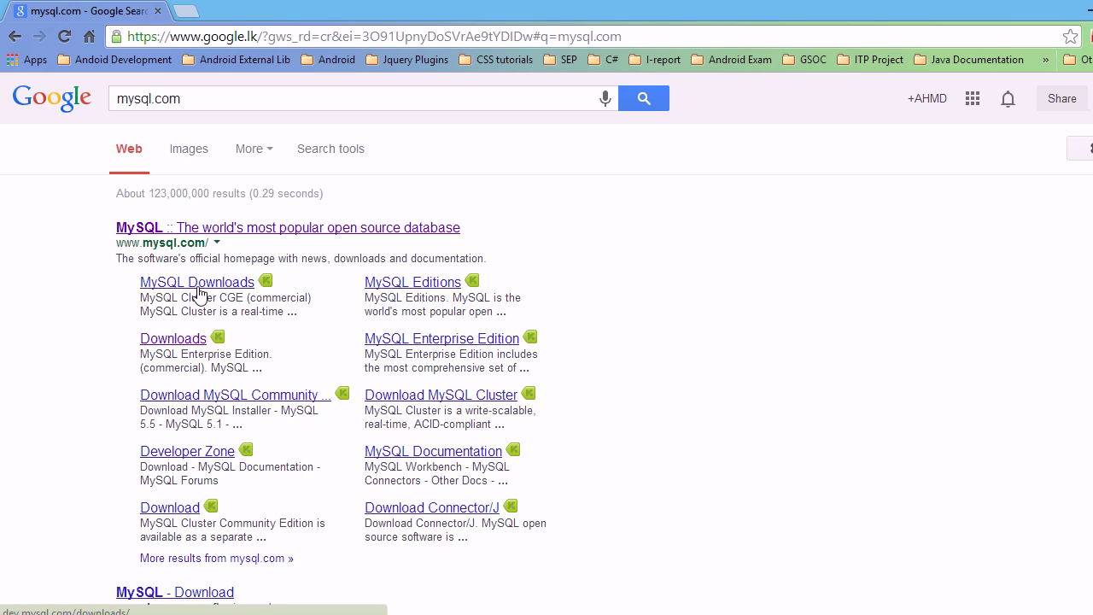
Go from the official MySQL homepage to Downloads (GA) and review the MySQL Enterprise Edition listing.
left_click(190, 233)
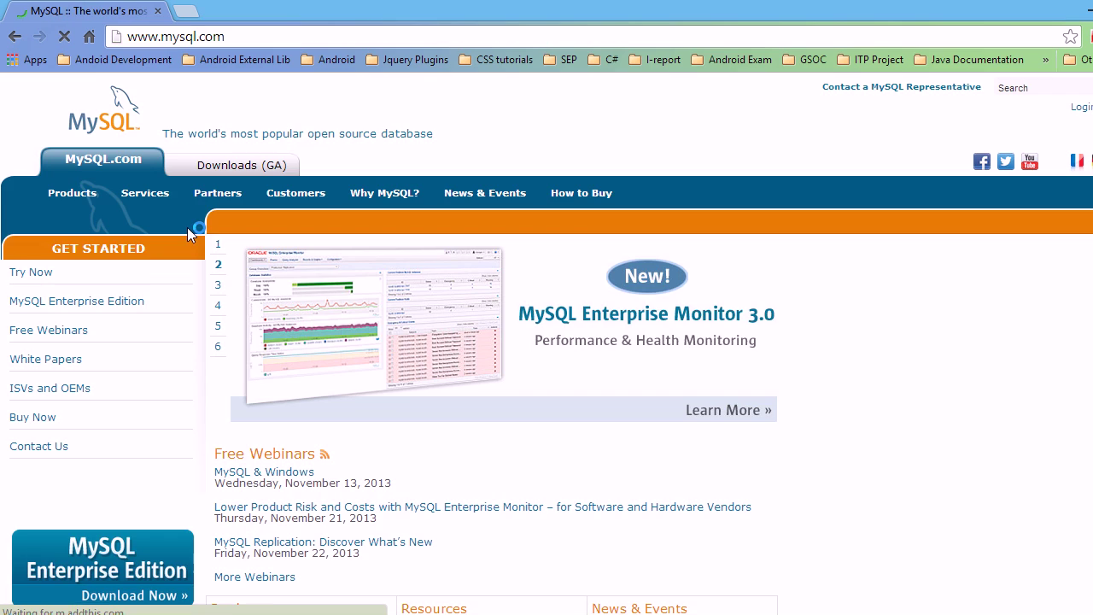
left_click(203, 168)
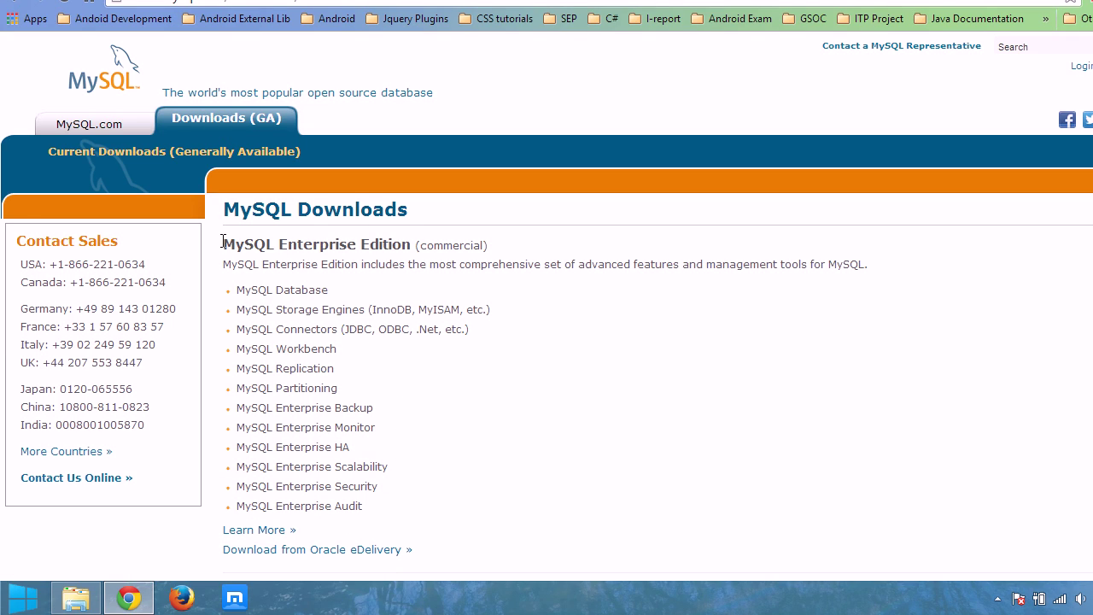
left_click_drag(224, 245, 416, 242)
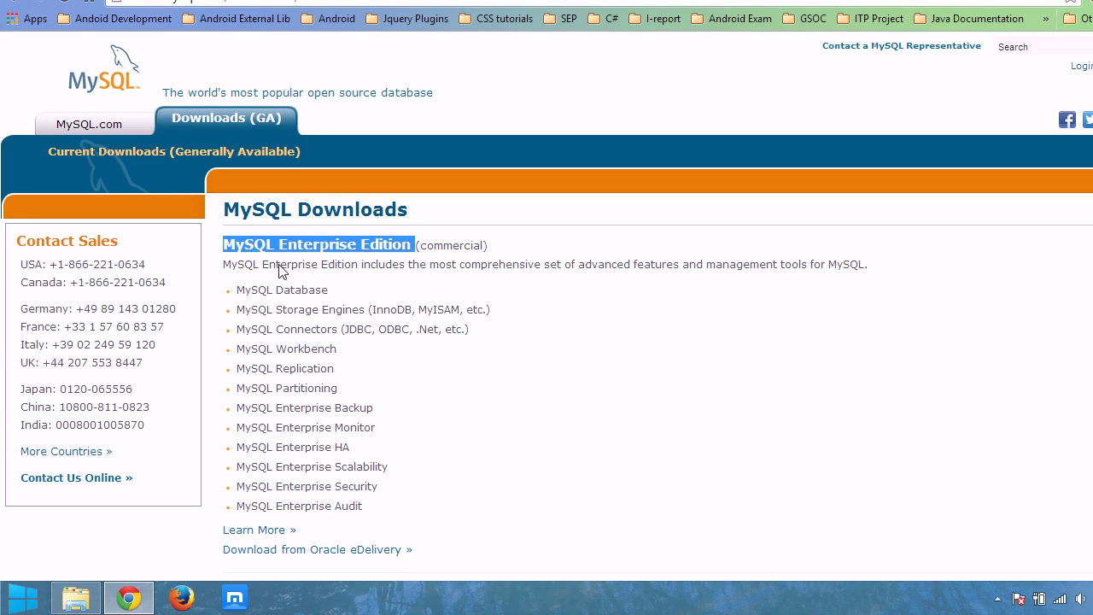
left_click(226, 275)
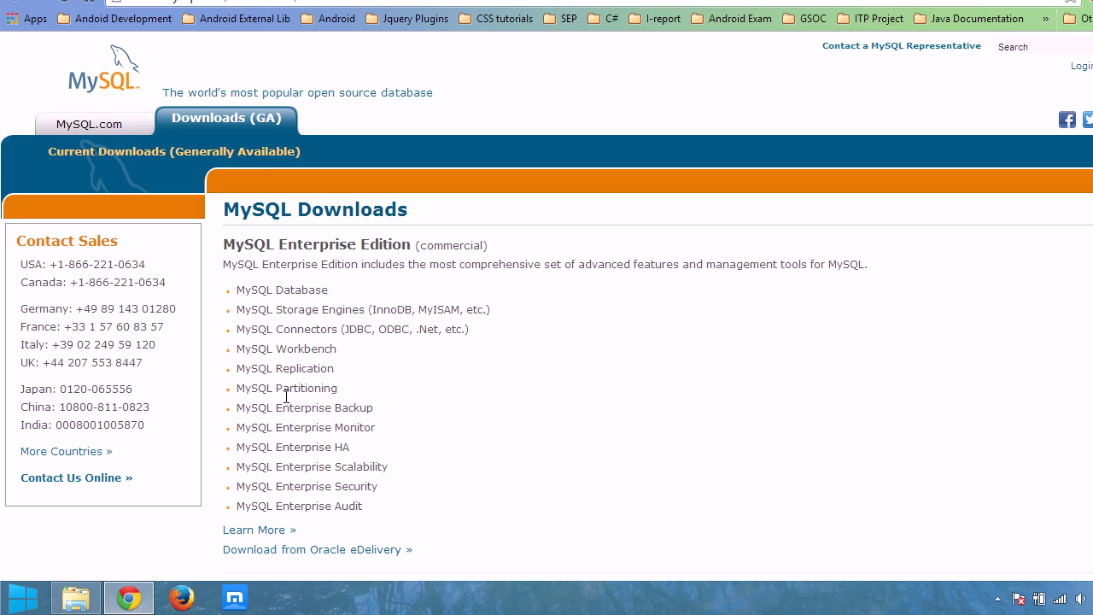
scroll(286, 408, "down", 1)
scroll(334, 385, "up", 1)
scroll(707, 329, "down", 2)
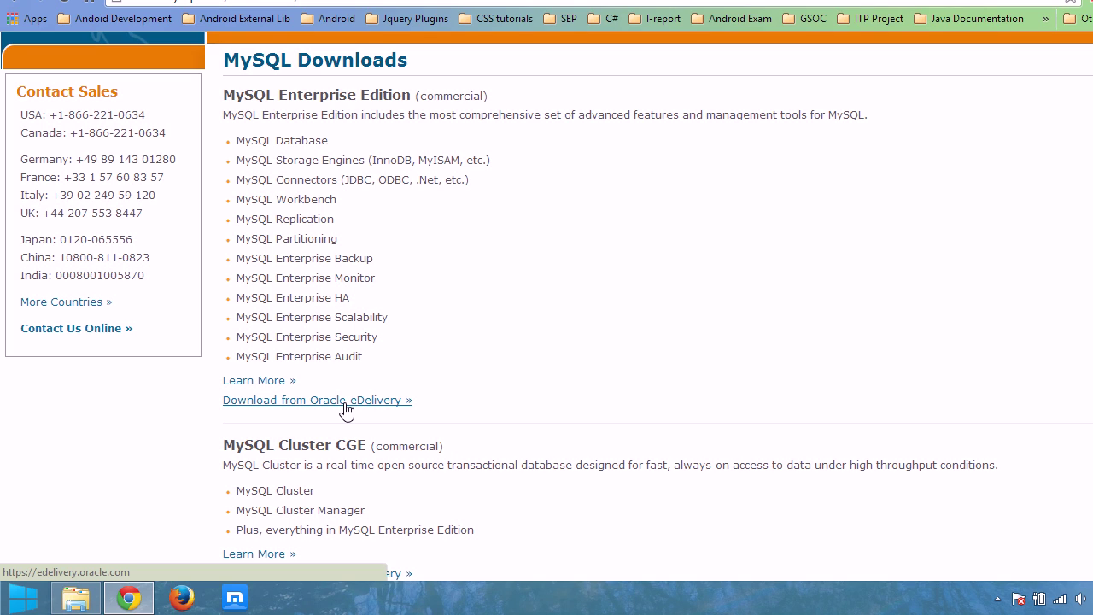
Follow the 'Download from Oracle eDelivery' link and go to the Oracle sign-in page.
left_click(345, 405)
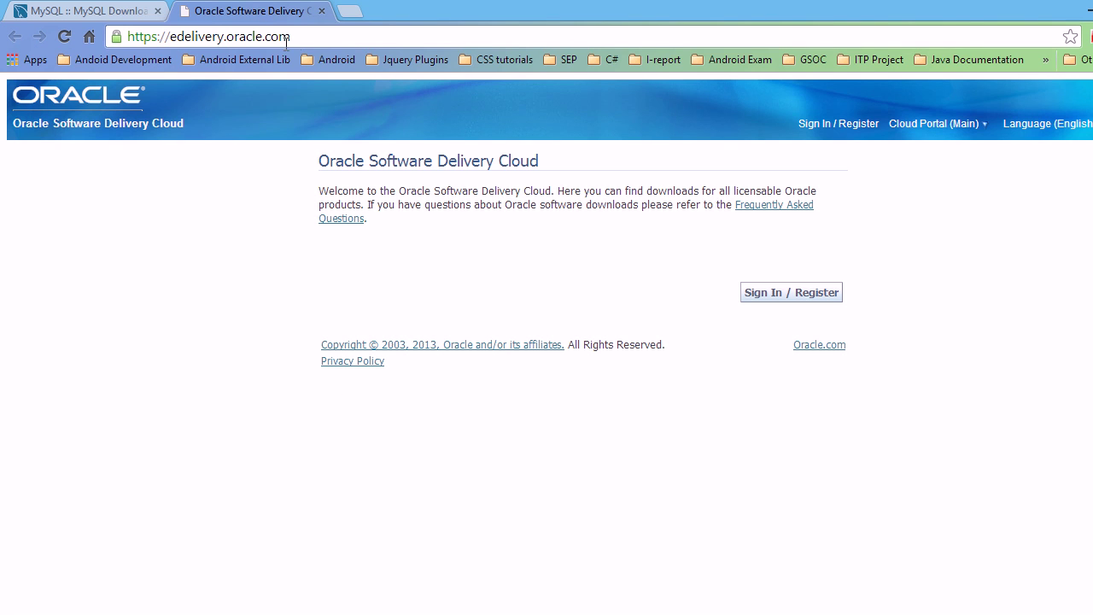
left_click(774, 301)
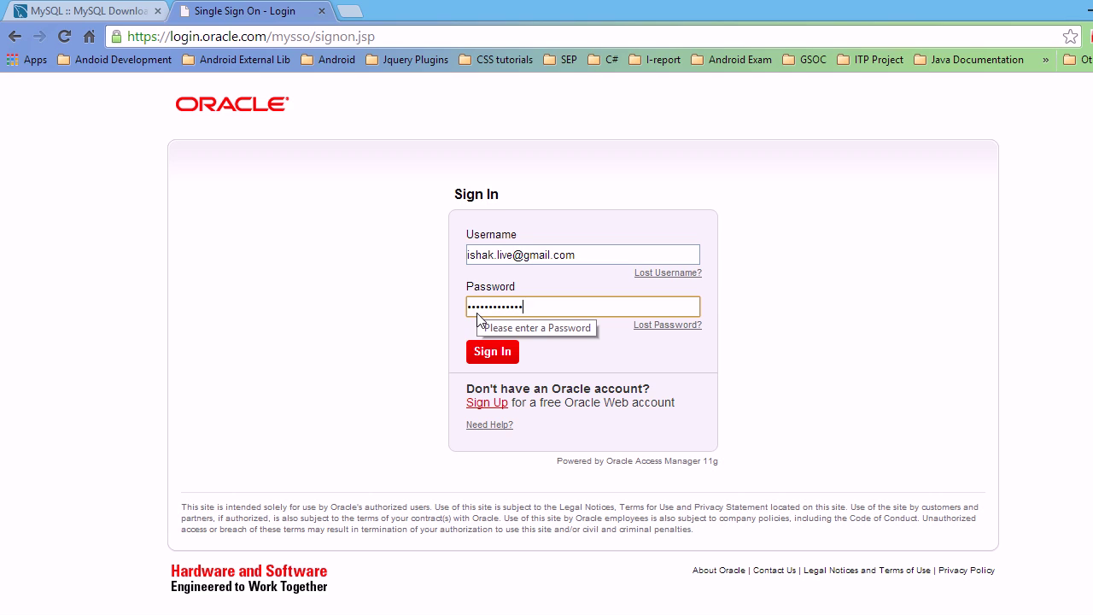
Sign in, accept the trial license terms and export restrictions, and continue to the search step.
left_click(504, 364)
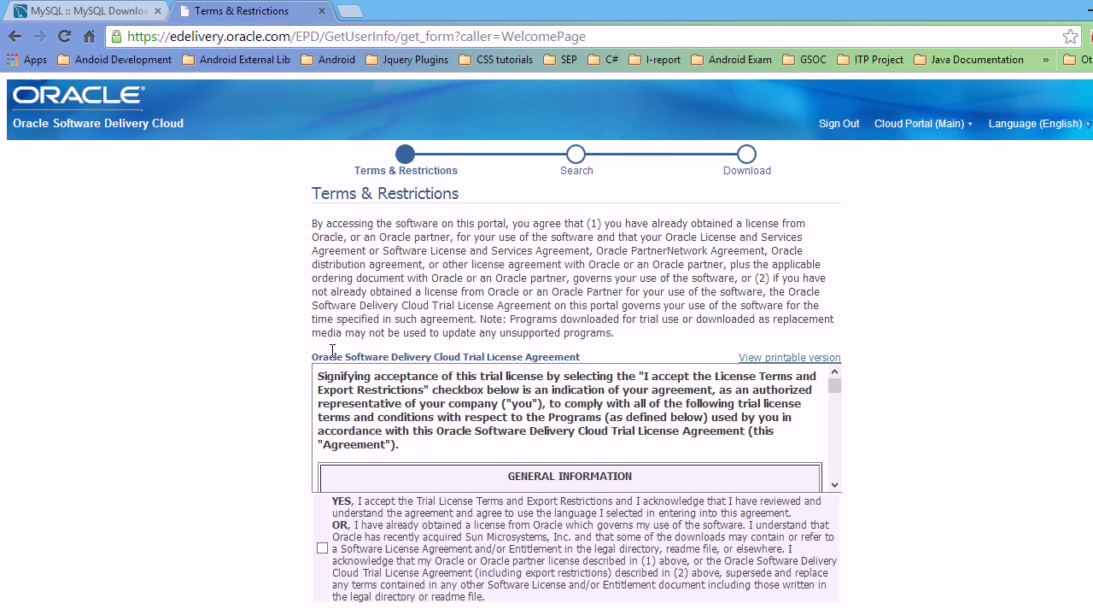
scroll(269, 342, "down", 2)
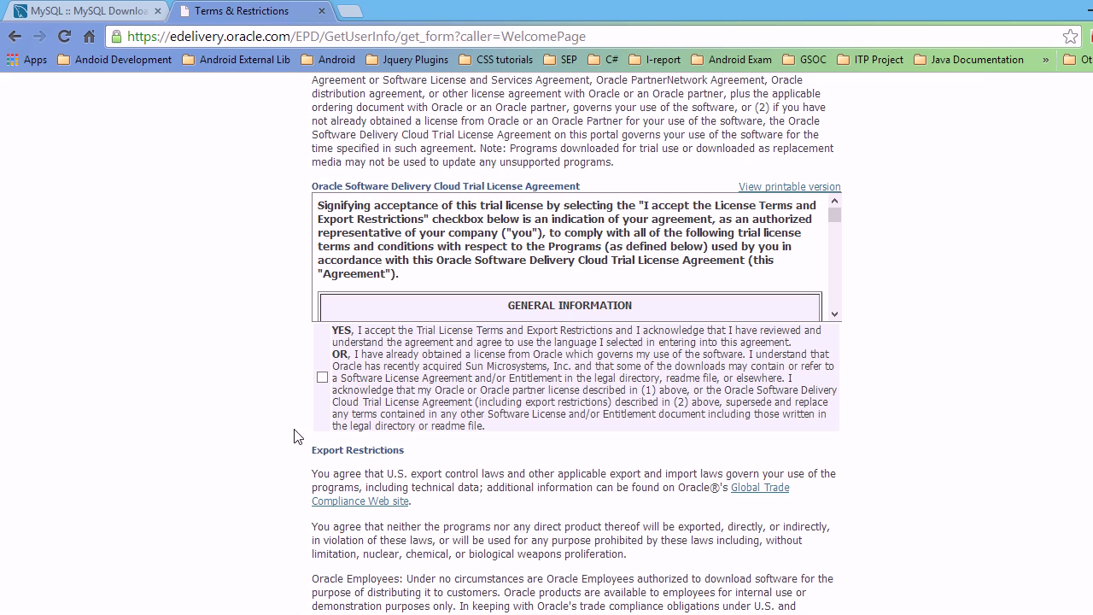
left_click(322, 378)
scroll(269, 390, "down", 2)
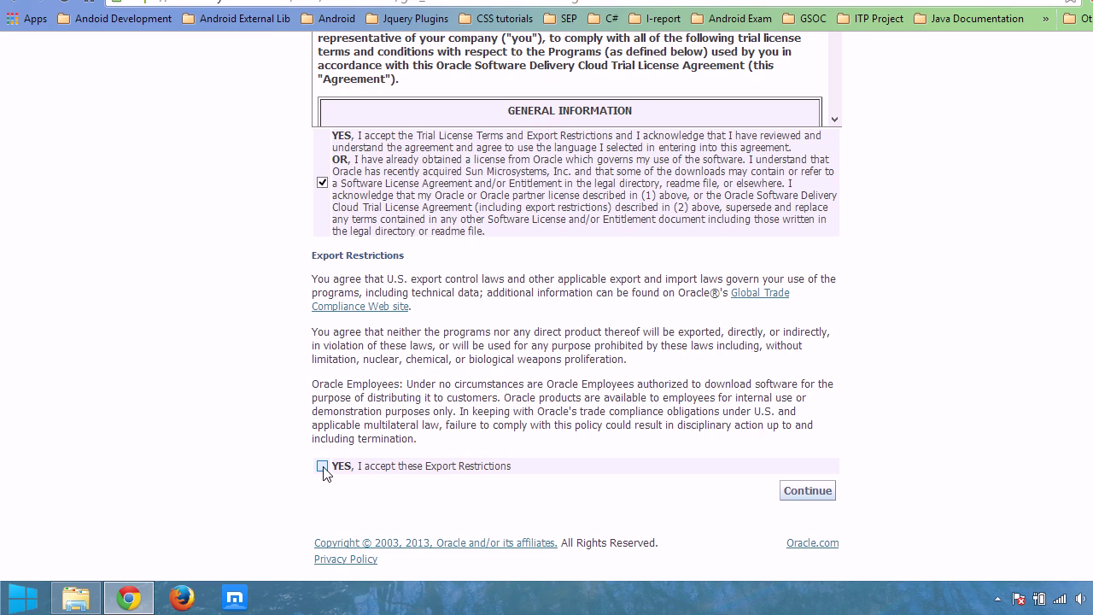
left_click(322, 466)
scroll(793, 385, "up", 4)
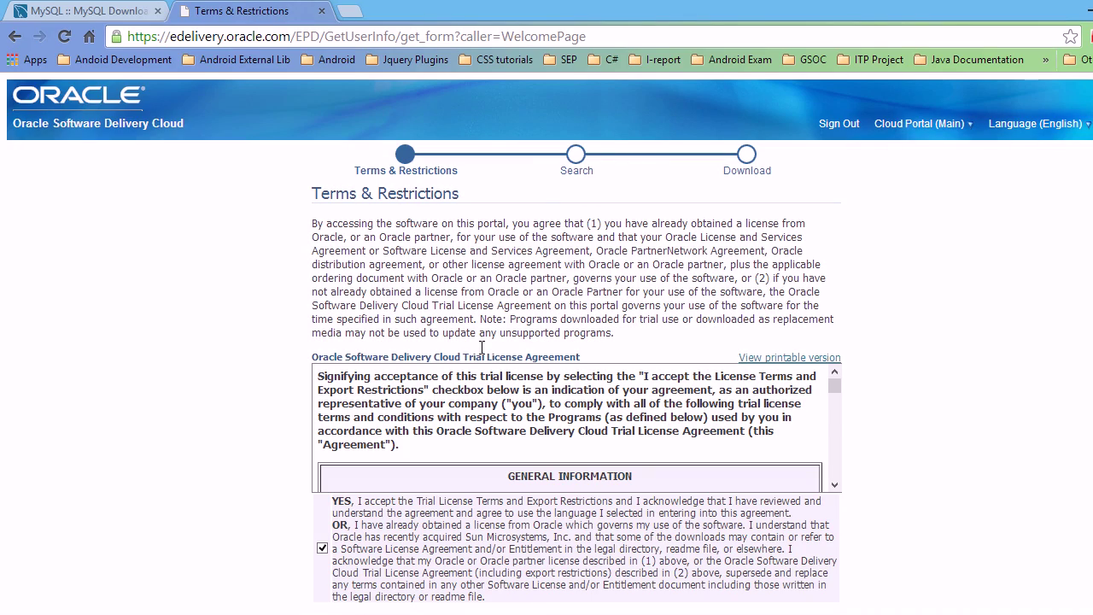
scroll(427, 393, "down", 10)
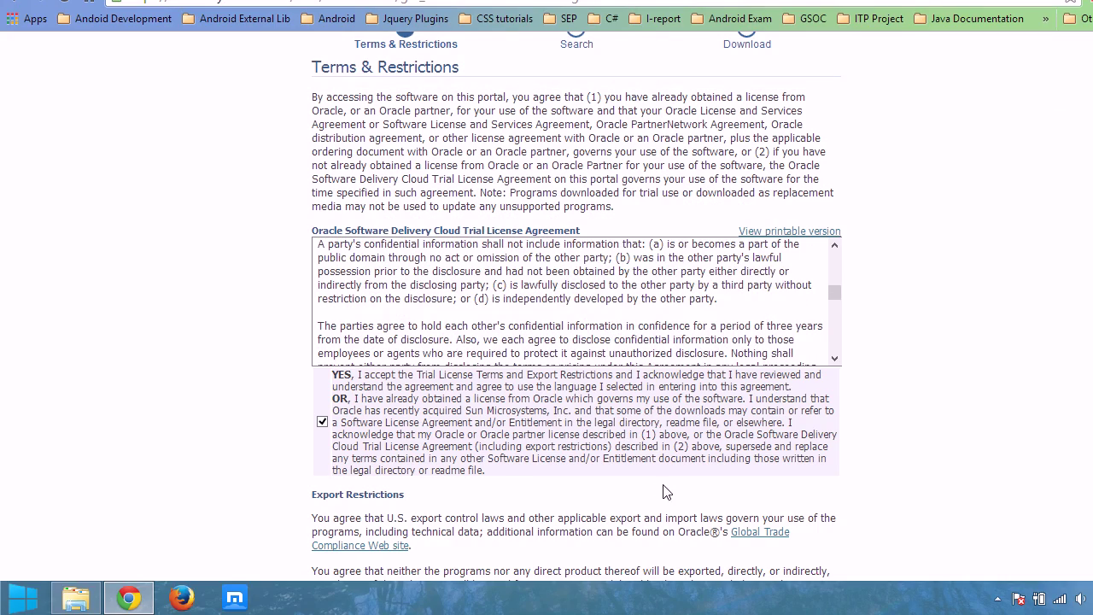
scroll(726, 529, "down", 5)
left_click(732, 502)
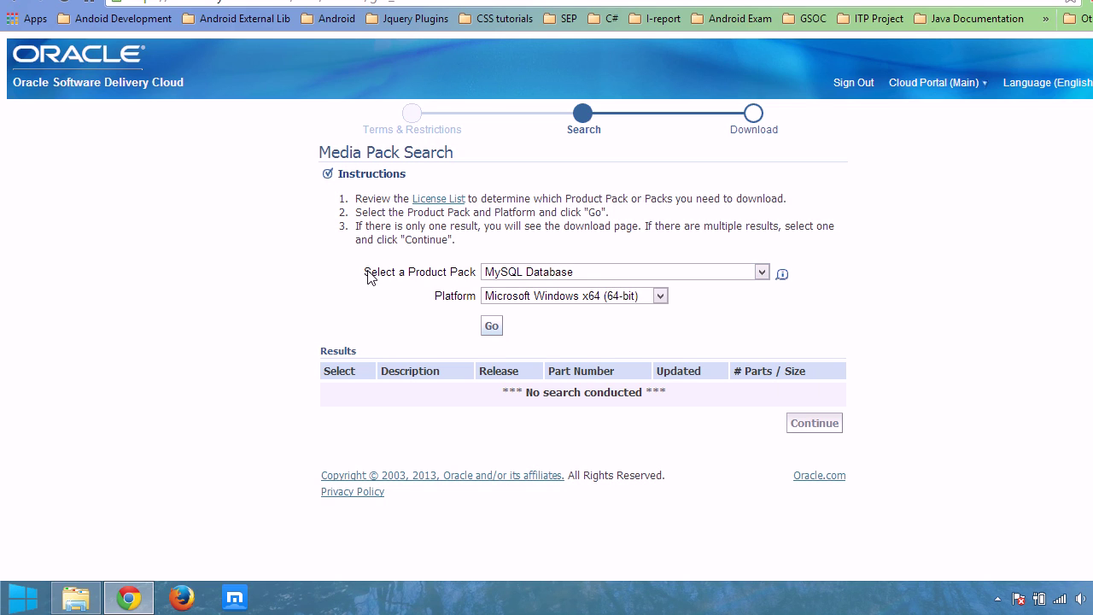
Search with product pack MySQL Database and platform Microsoft Windows x64 (64-bit).
left_click(525, 273)
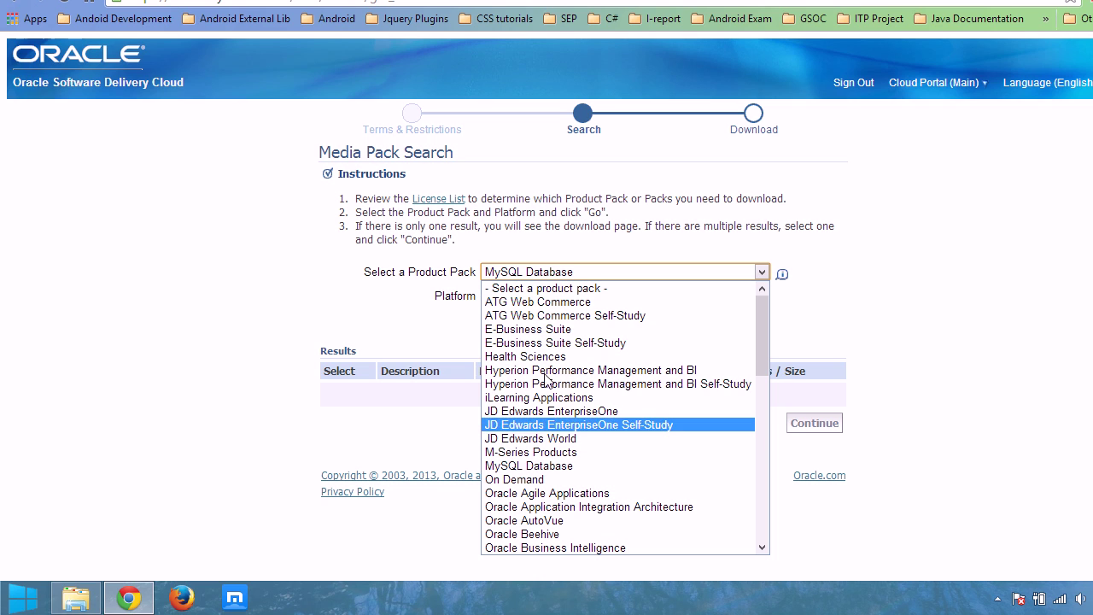
mouse_move(759, 316)
left_mouse_down()
mouse_move(740, 527)
mouse_move(748, 298)
left_mouse_up()
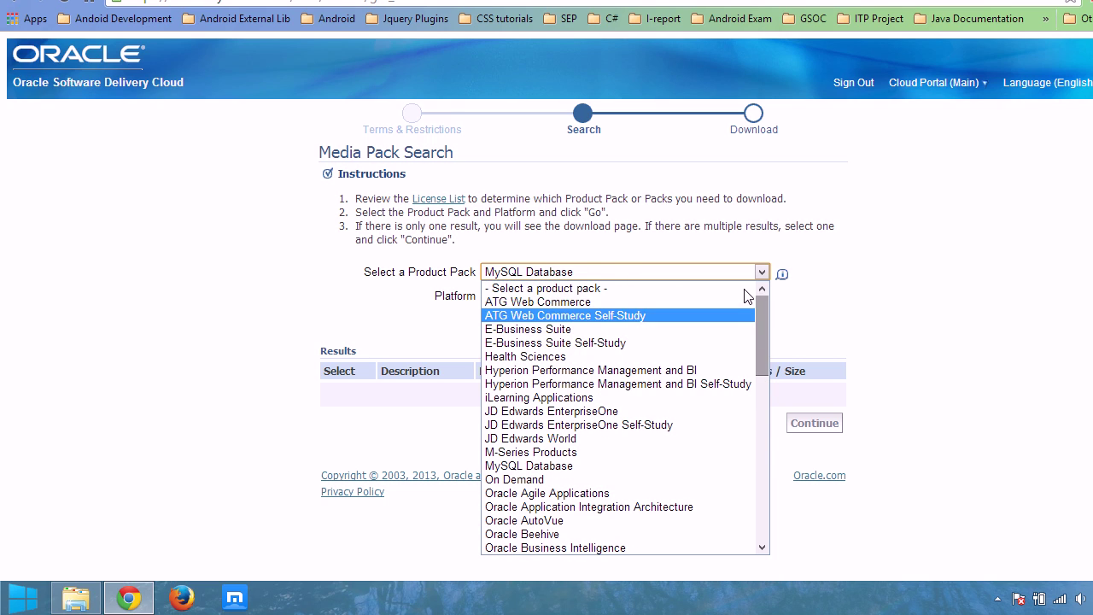
left_click(527, 465)
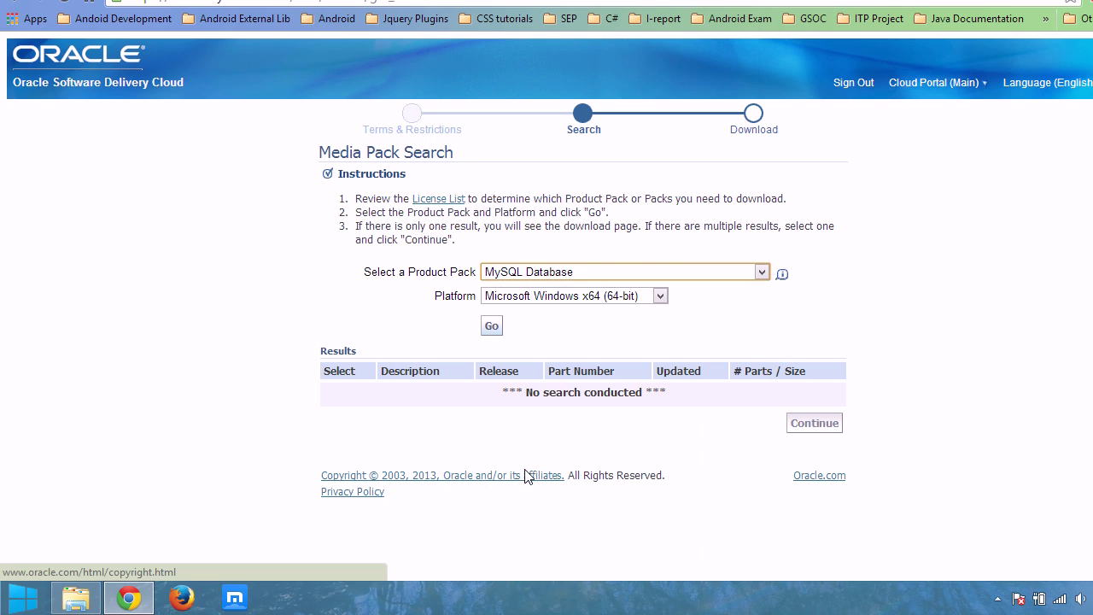
left_click(579, 297)
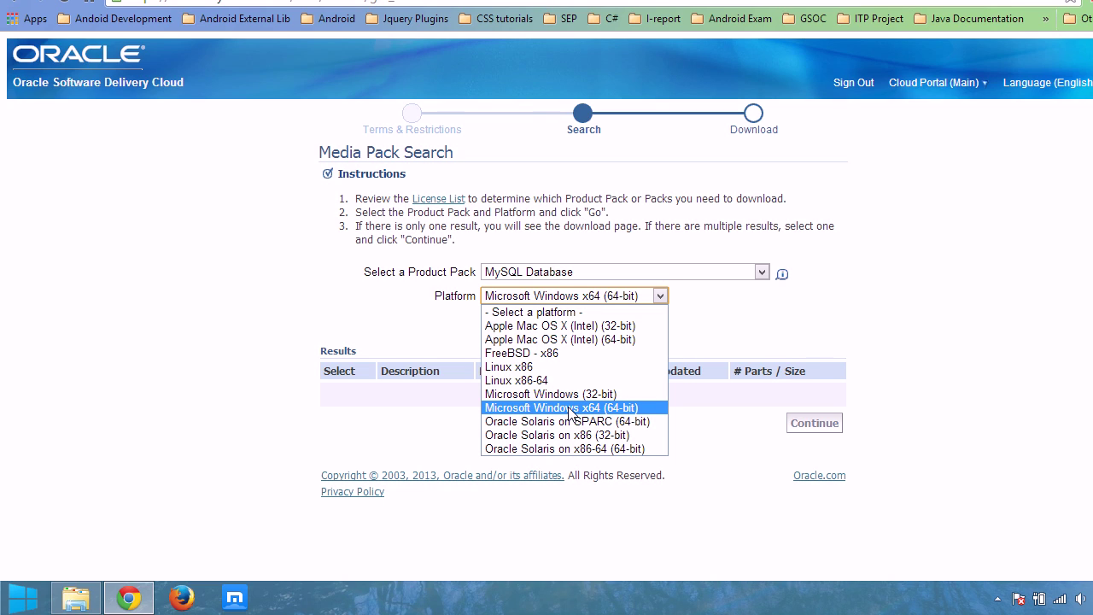
left_click(568, 409)
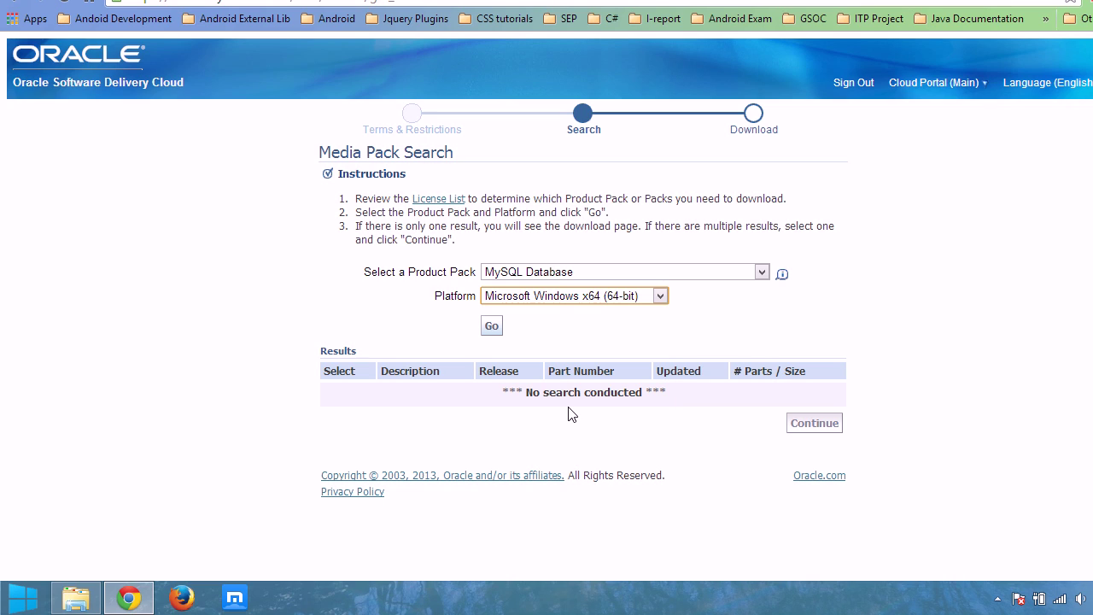
left_click(500, 332)
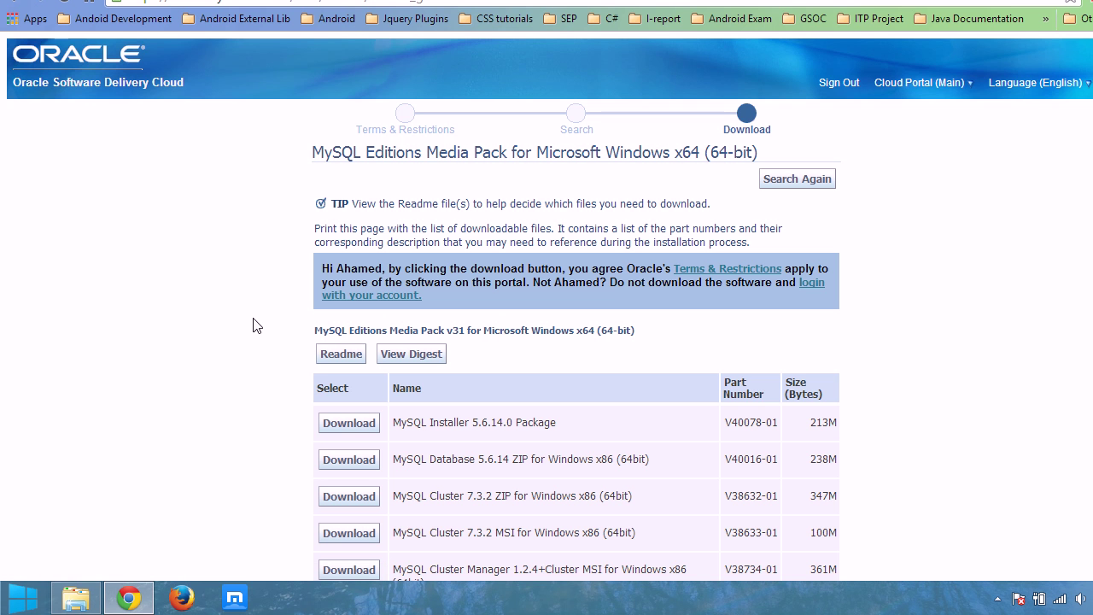
Scroll through the download packages, including MySQL Installer 5.6.14.0 (213M), and back up.
scroll(238, 376, "down", 4)
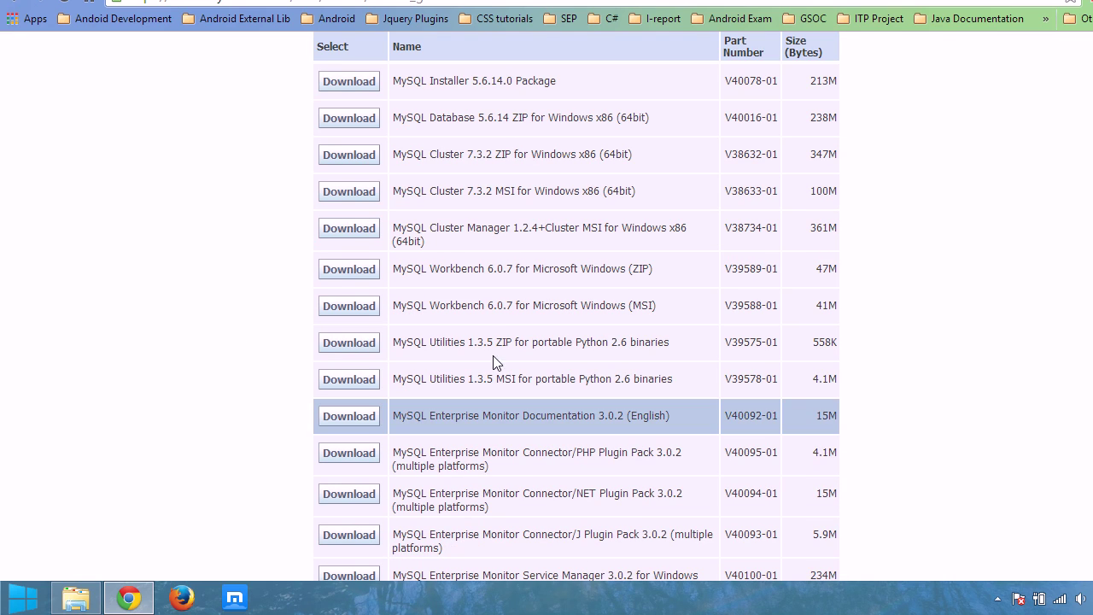
scroll(482, 392, "up", 3)
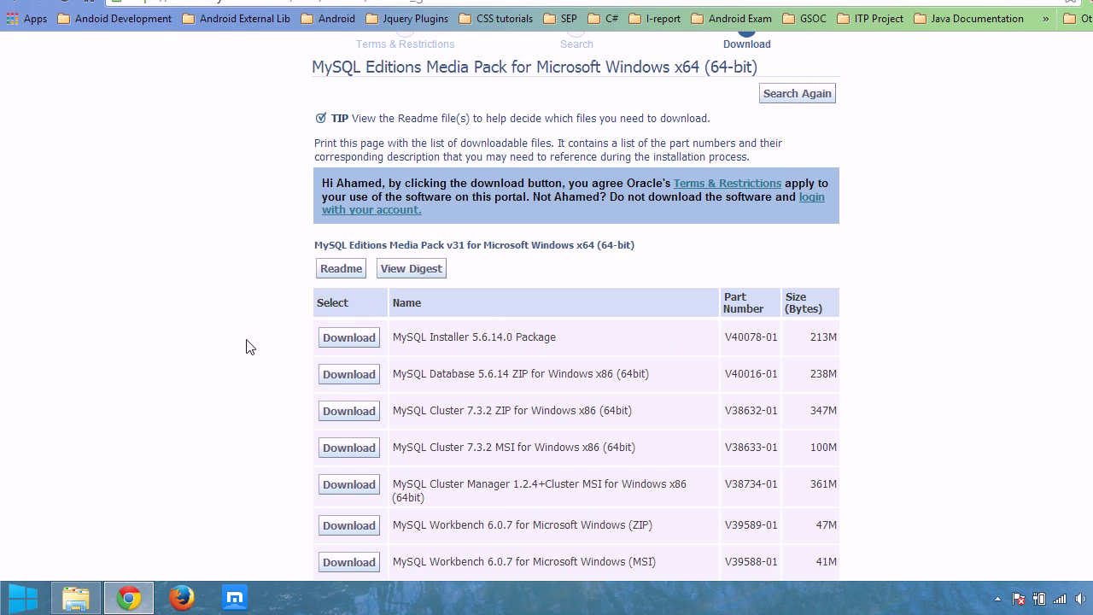
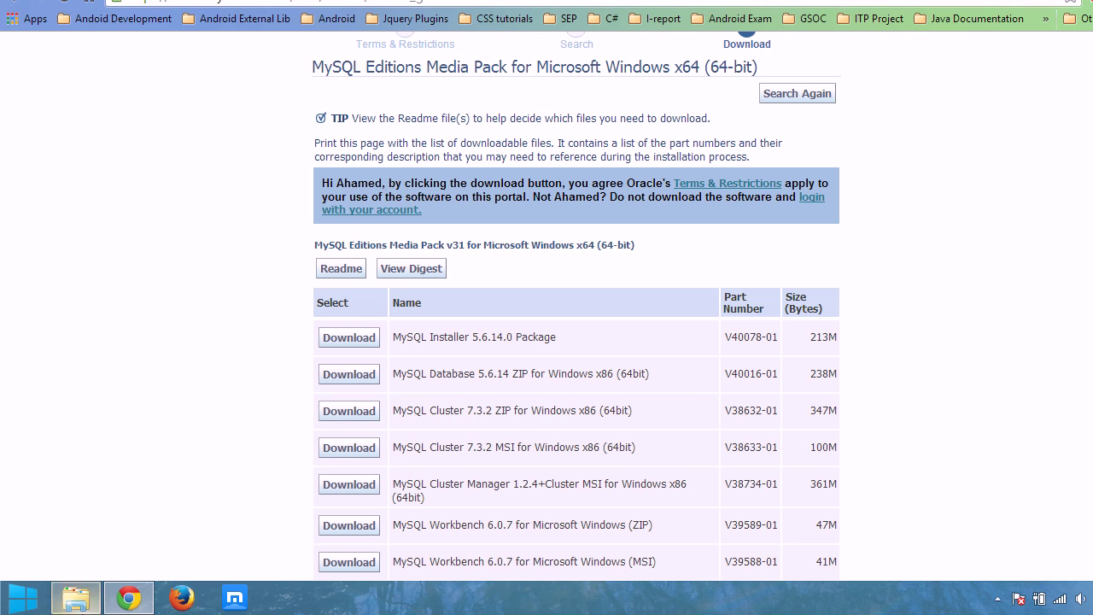
From File Explorer, start mysql-installer-commercial-5.6.13.0 in the V39137-01 folder and wait for it to load.
left_click(76, 597)
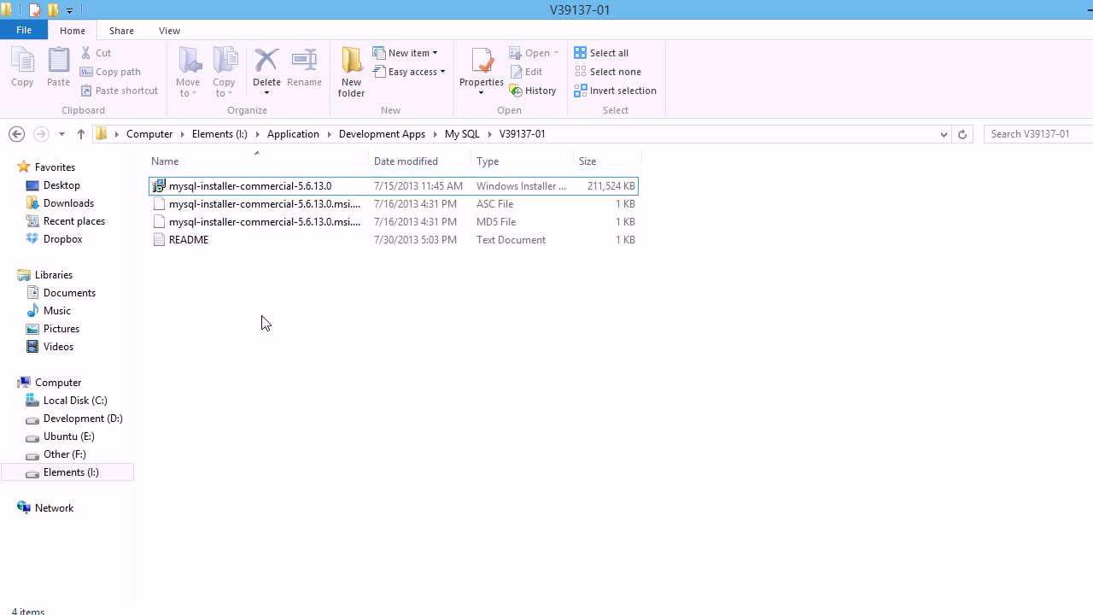
left_click(273, 193)
left_click(272, 193)
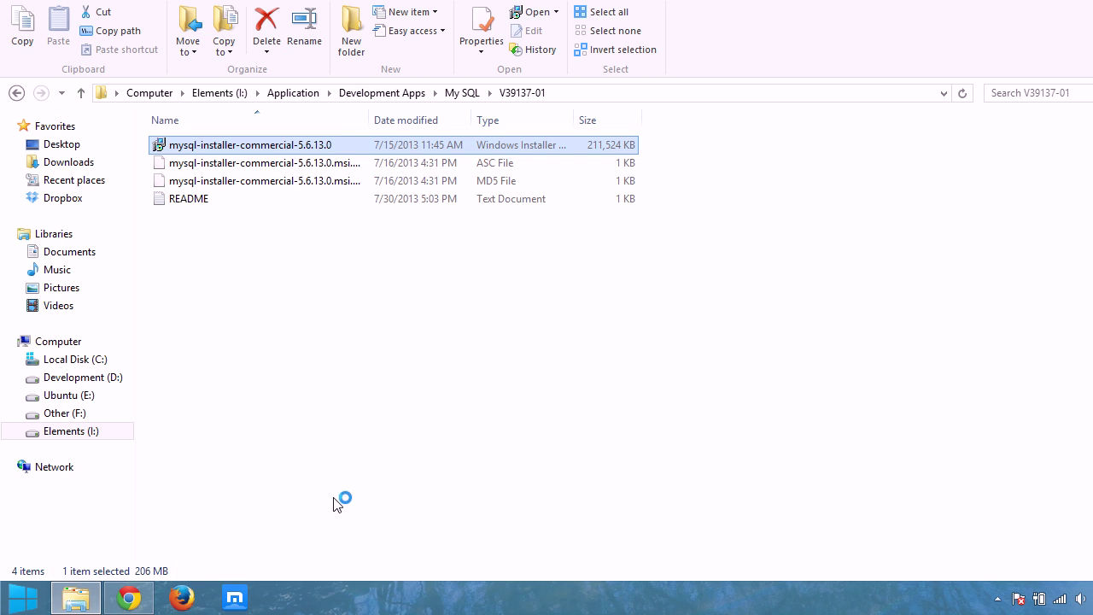
left_click(333, 504)
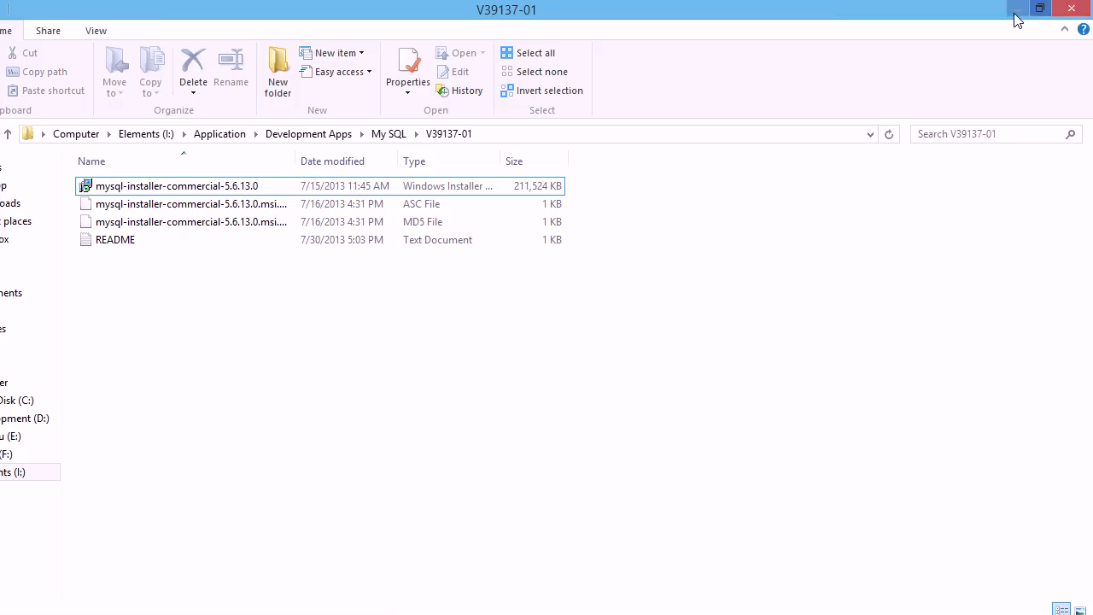
Restore the installer window, choose Install MySQL Products, and accept the license terms.
left_click(1015, 12)
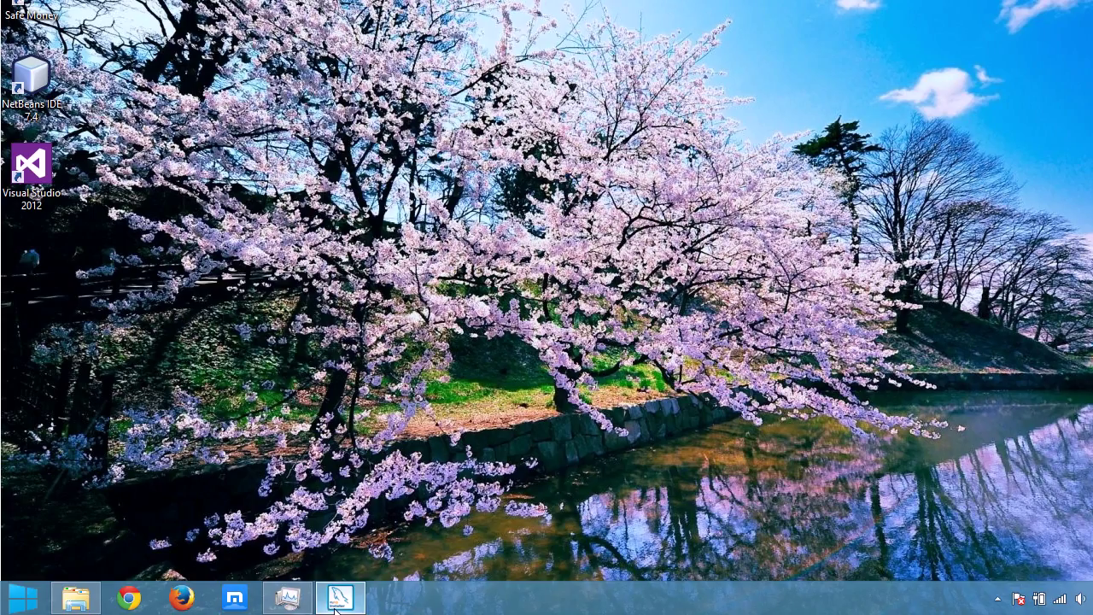
left_click(339, 598)
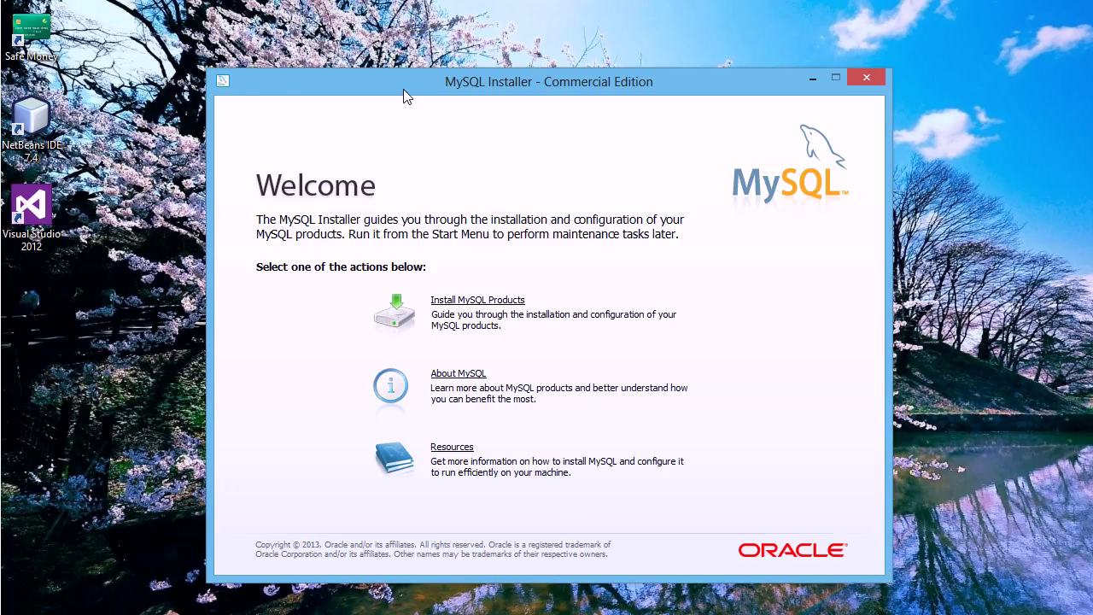
mouse_move(405, 51)
left_mouse_down()
mouse_move(590, 21)
mouse_move(468, 32)
mouse_move(399, 69)
left_mouse_up()
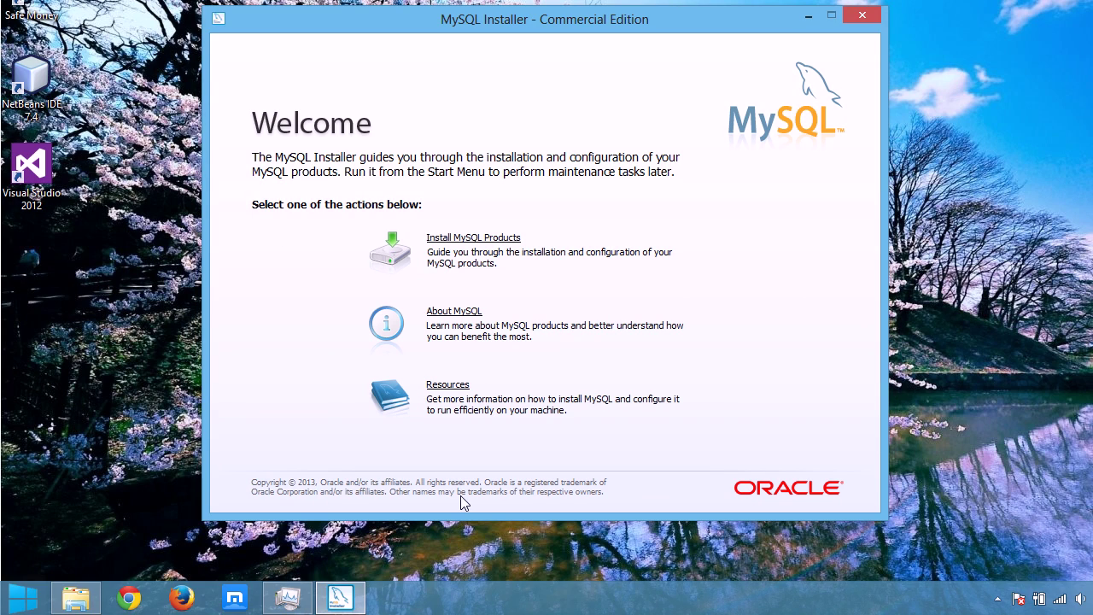
left_click(445, 242)
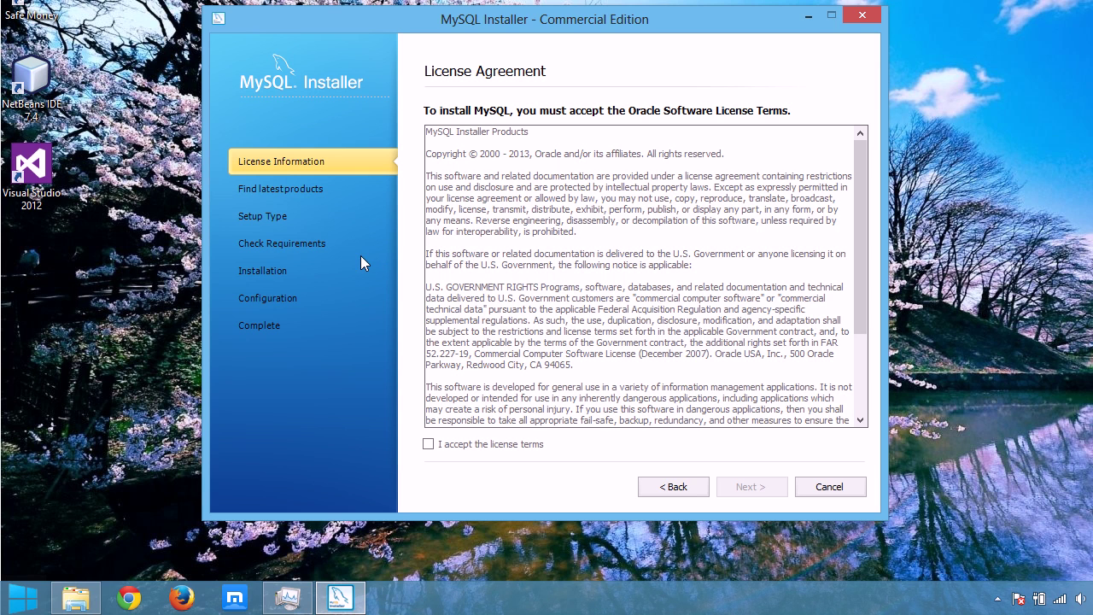
left_click(429, 445)
left_click(742, 491)
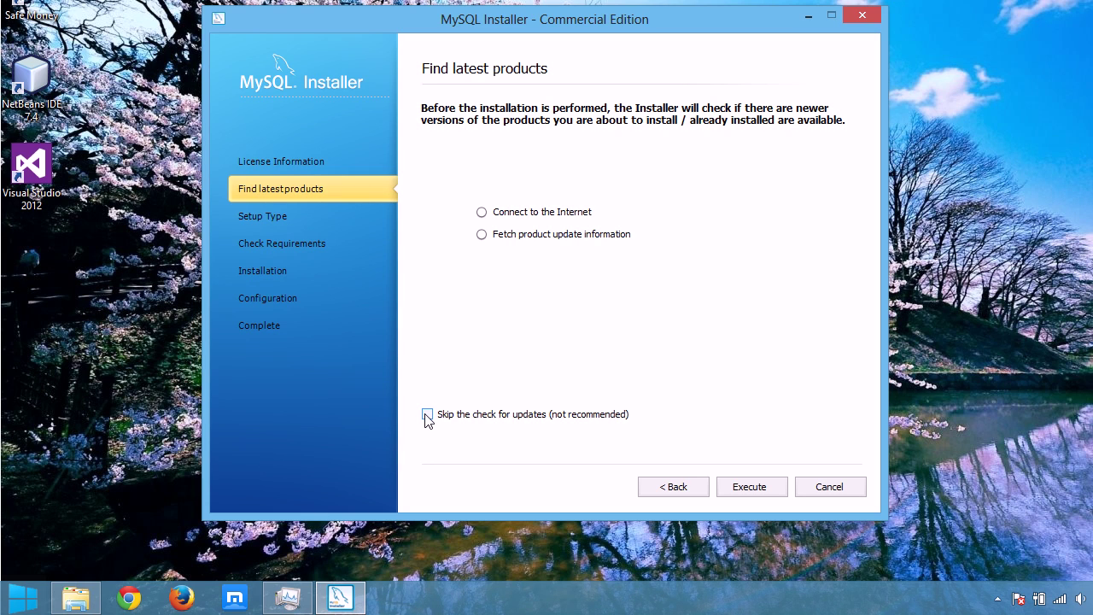
Tick 'Skip the check for updates (not recommended)' and continue to setup type selection.
left_click(426, 416)
left_click(749, 497)
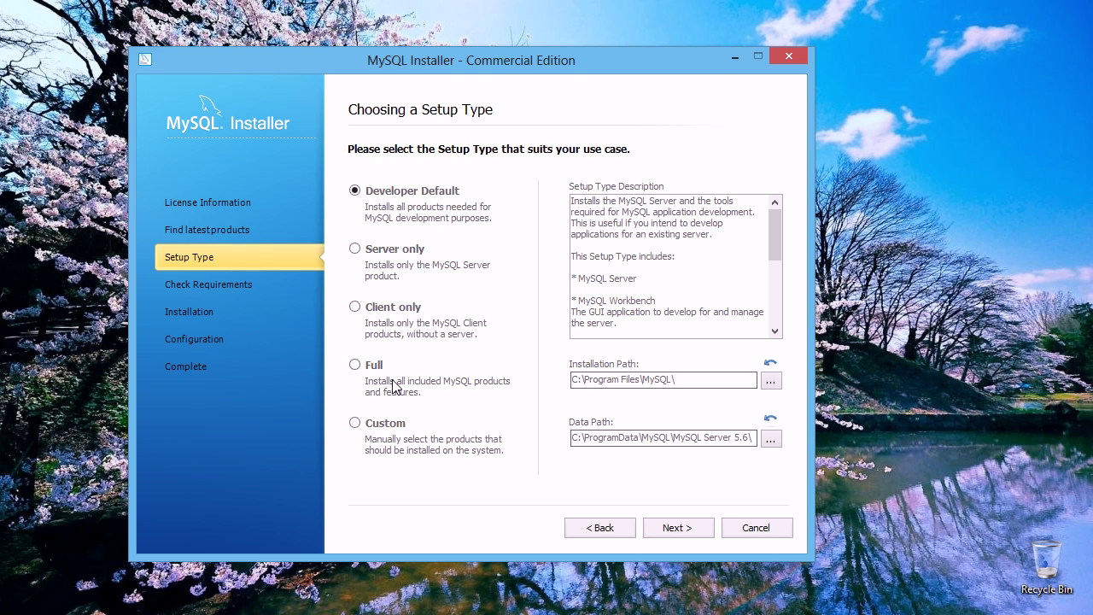
Compare Full with Developer Default, then keep Developer Default with its default installation and data paths.
left_click(355, 367)
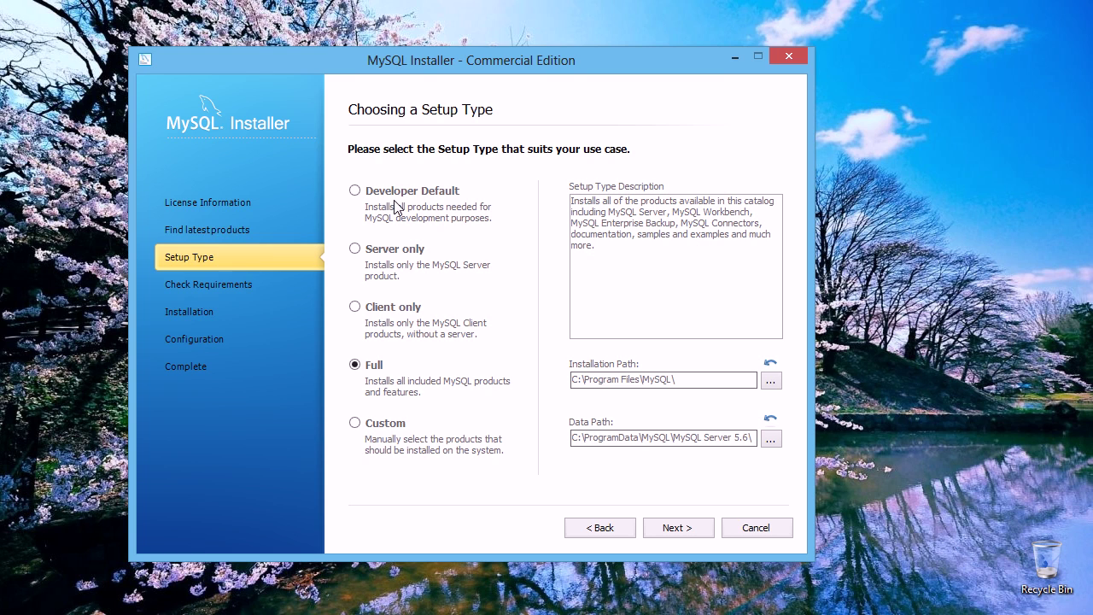
left_click(356, 192)
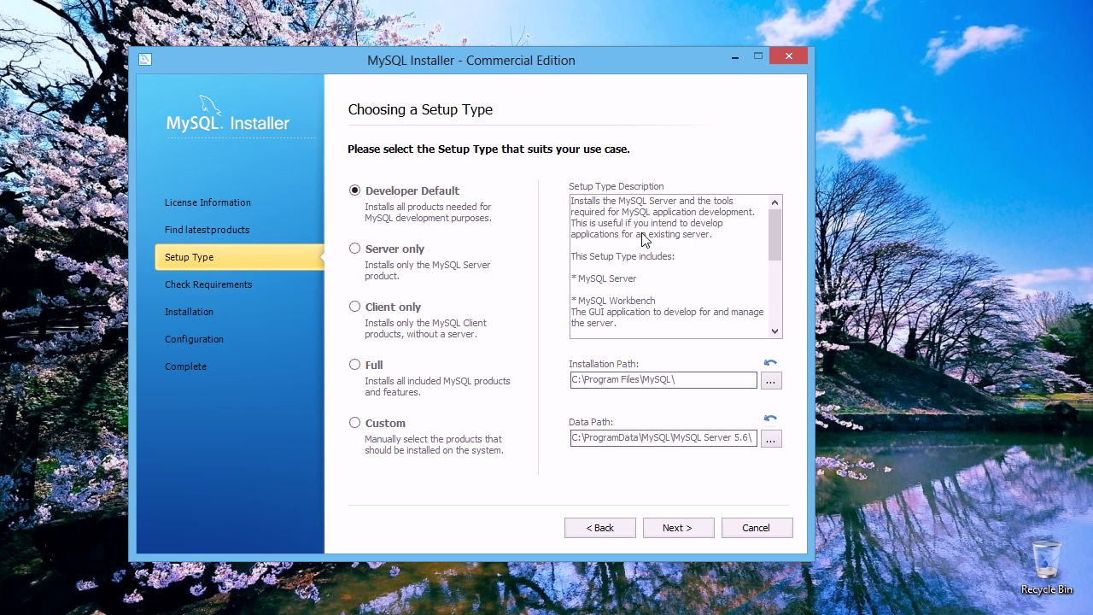
left_click_drag(779, 240, 778, 253)
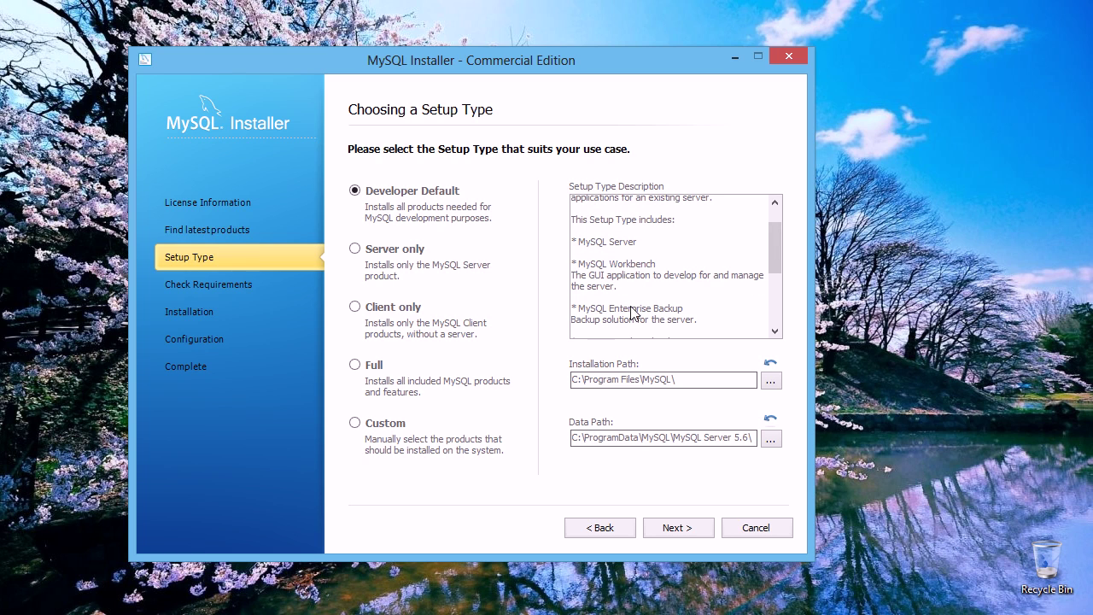
left_click_drag(775, 248, 761, 276)
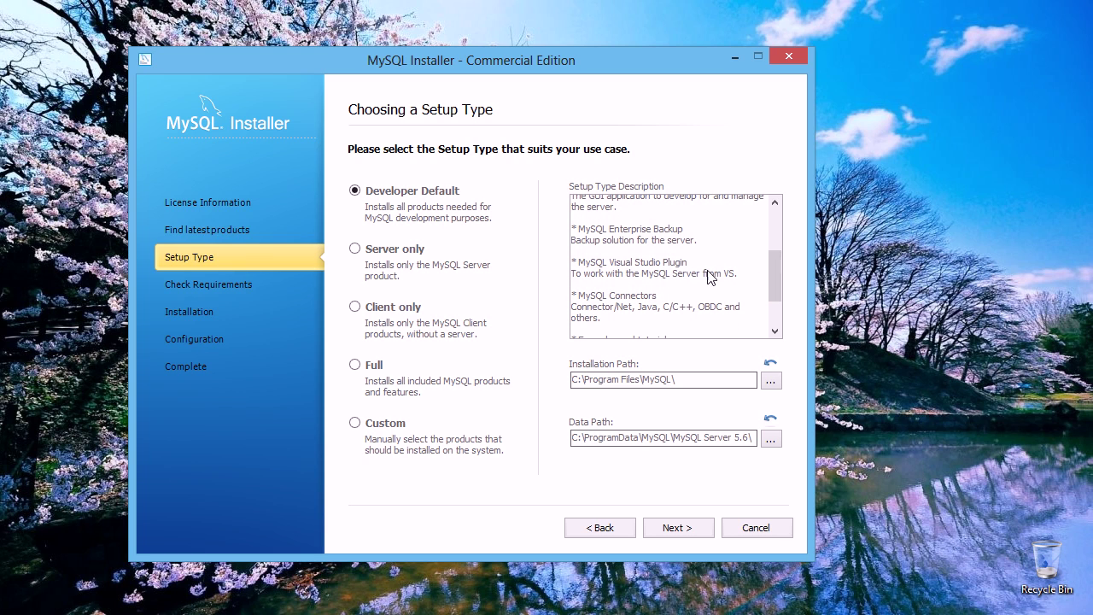
left_click_drag(771, 280, 768, 301)
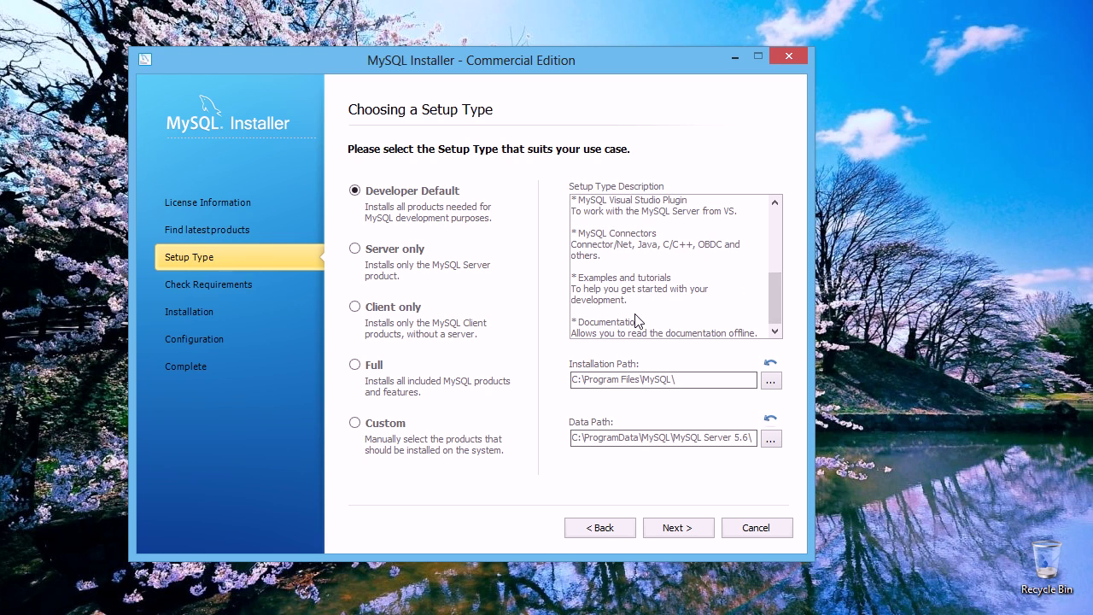
left_click_drag(774, 314, 765, 209)
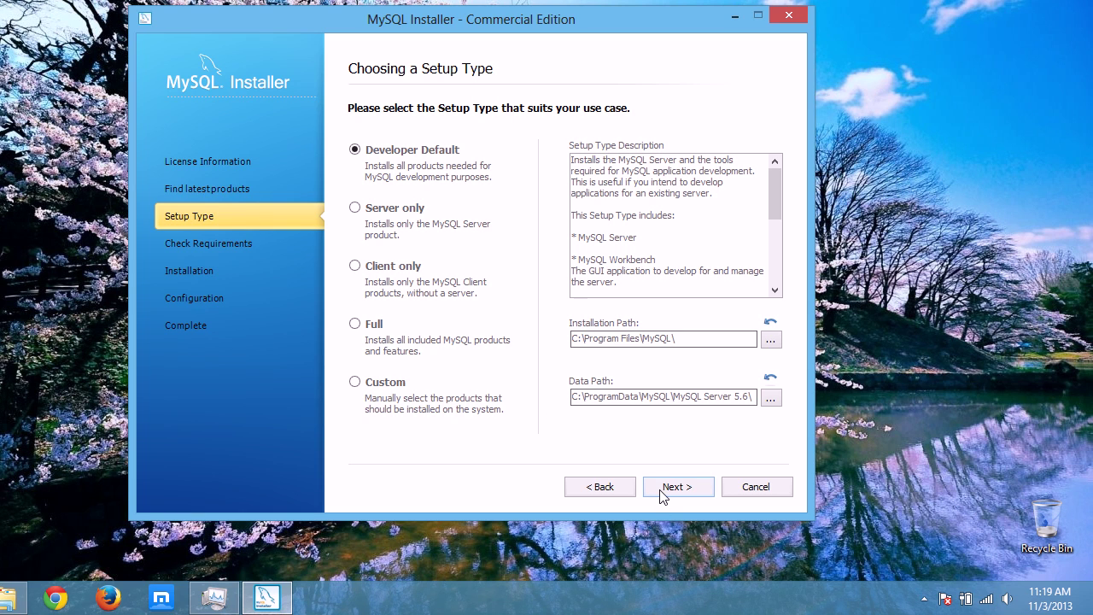
mouse_move(584, 339)
left_mouse_down()
mouse_move(717, 343)
mouse_move(584, 346)
left_mouse_up()
left_click(588, 342)
left_click_drag(575, 400, 755, 403)
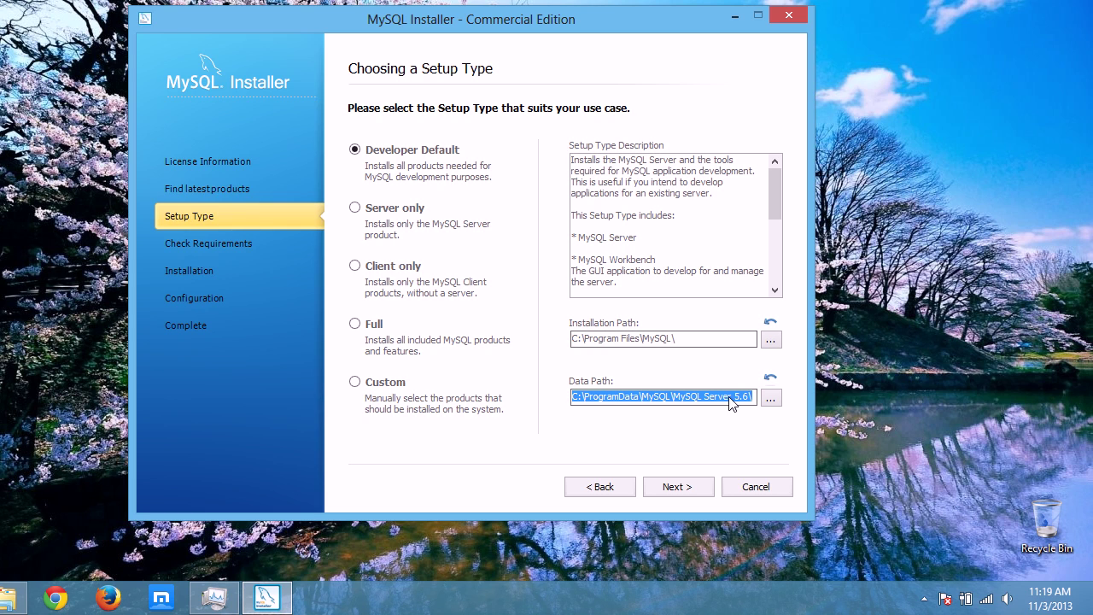
left_click(671, 488)
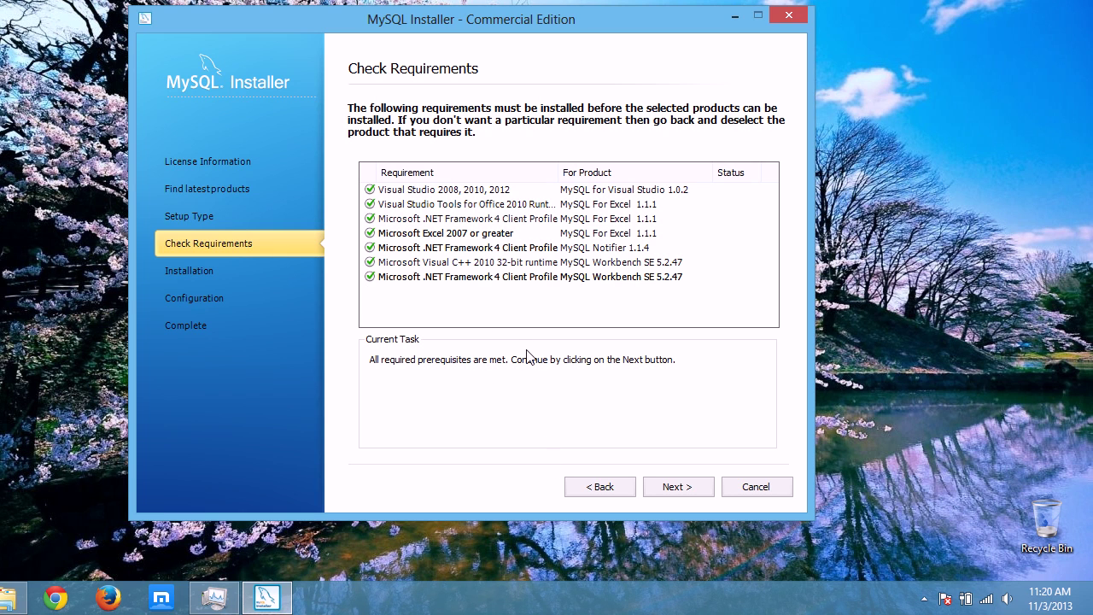
Go back to the setup types and preview Server only and Client only before reselecting Developer Default.
left_click(600, 486)
scroll(591, 245, "down", 1)
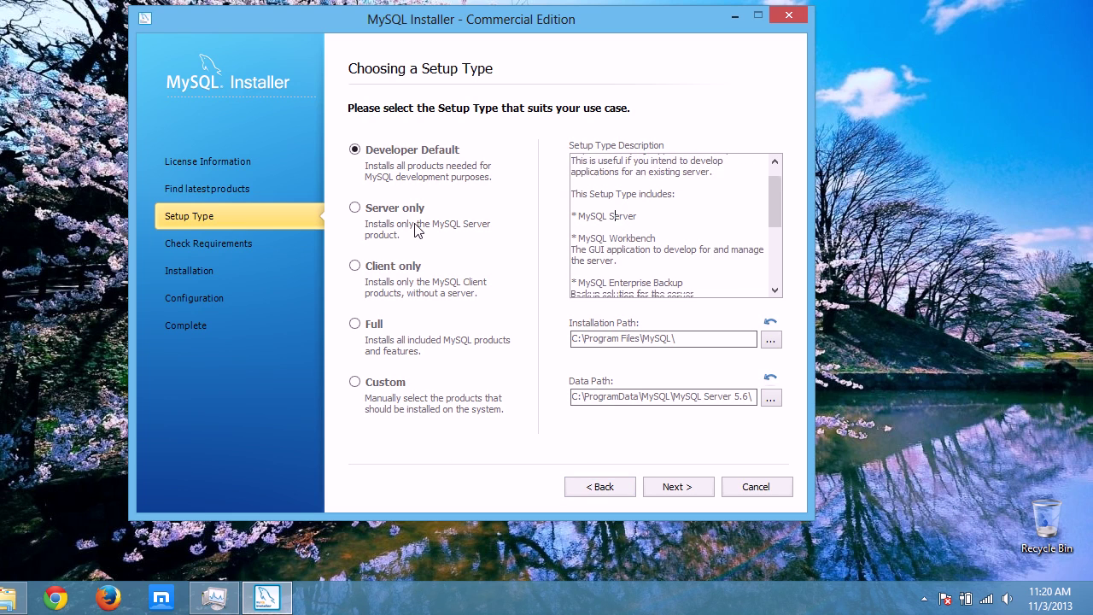
left_click(373, 210)
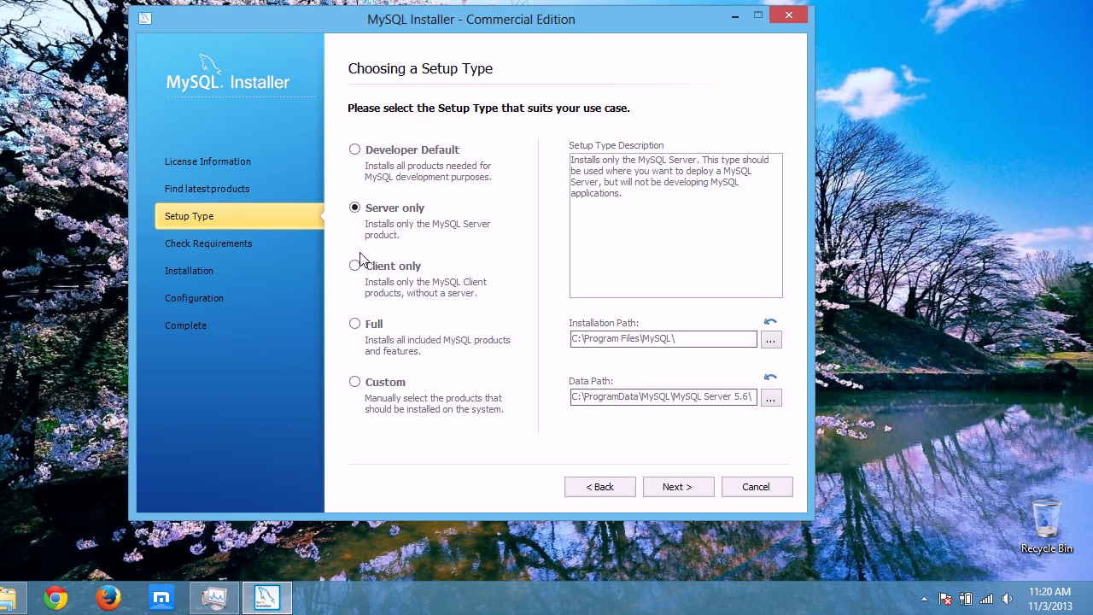
left_click(367, 269)
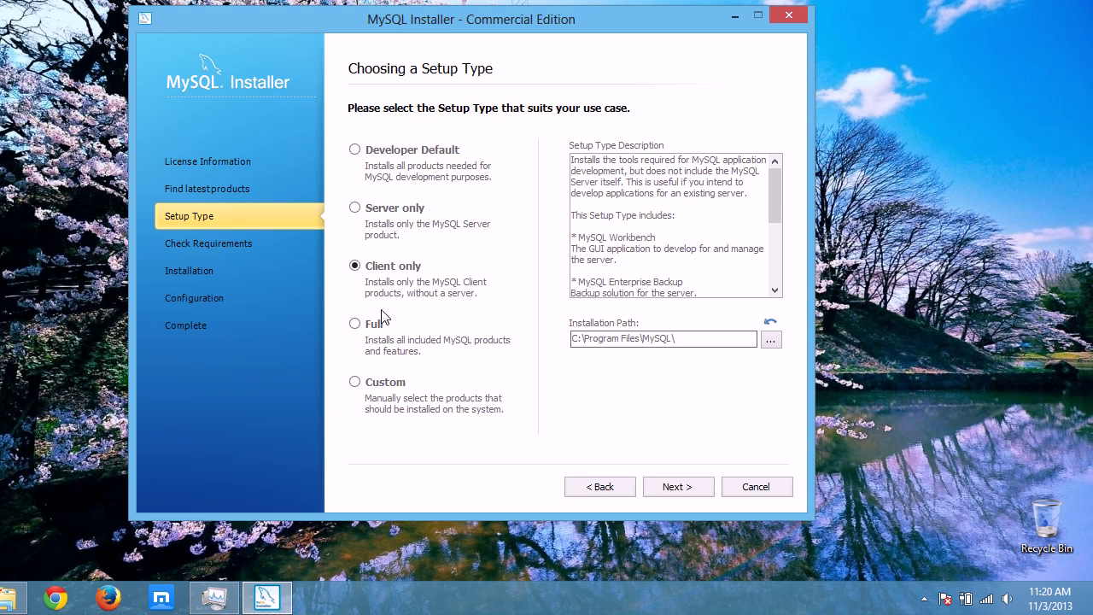
left_click(359, 156)
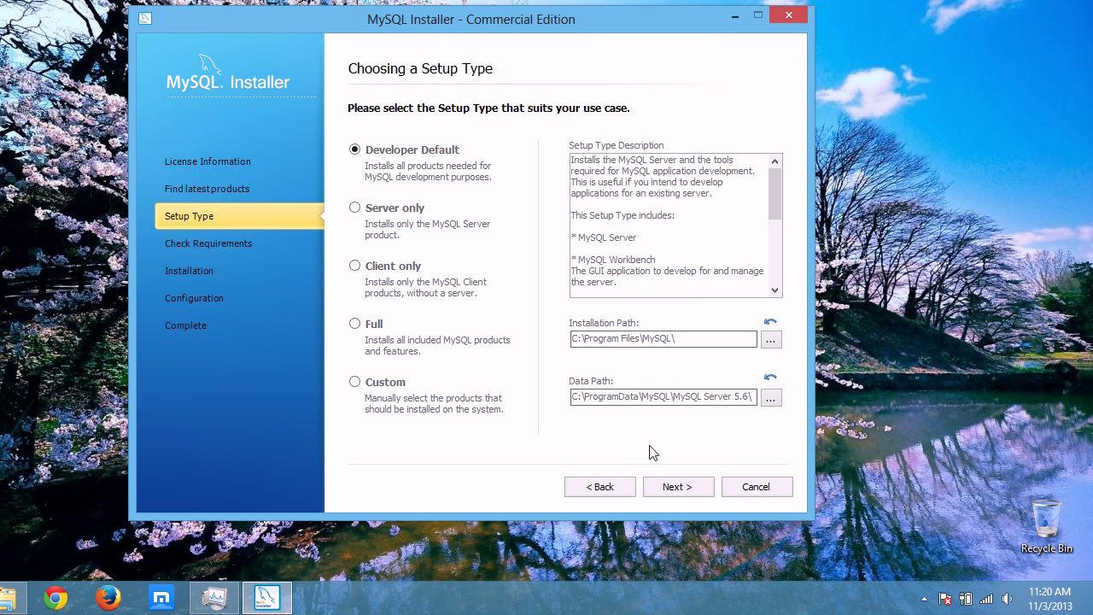
Return from the requirements check to the setup types and choose Custom.
left_click(673, 489)
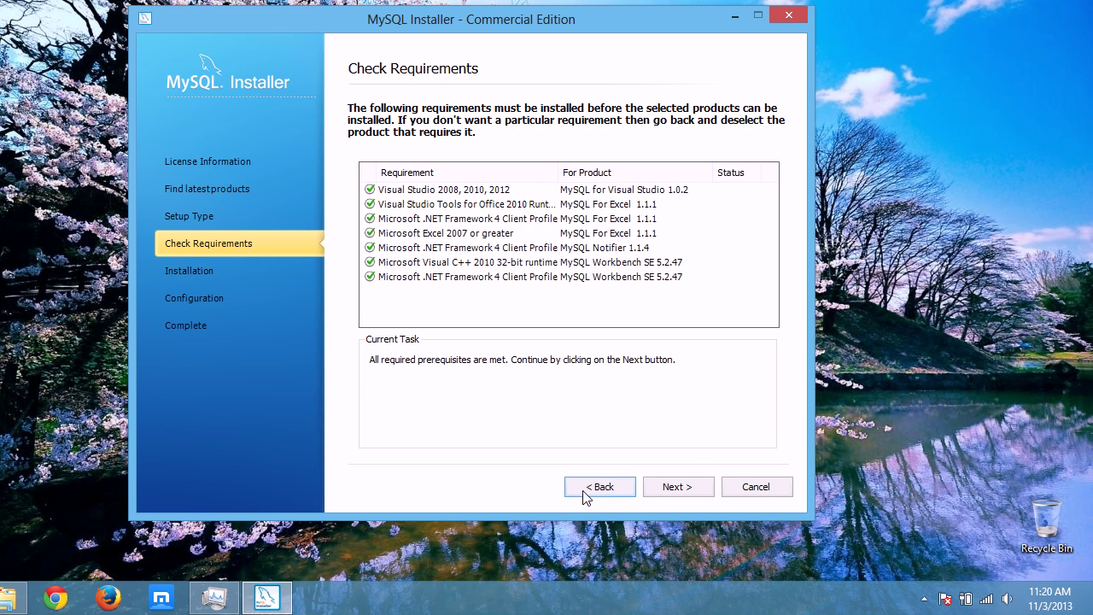
left_click(589, 529)
left_click(386, 386)
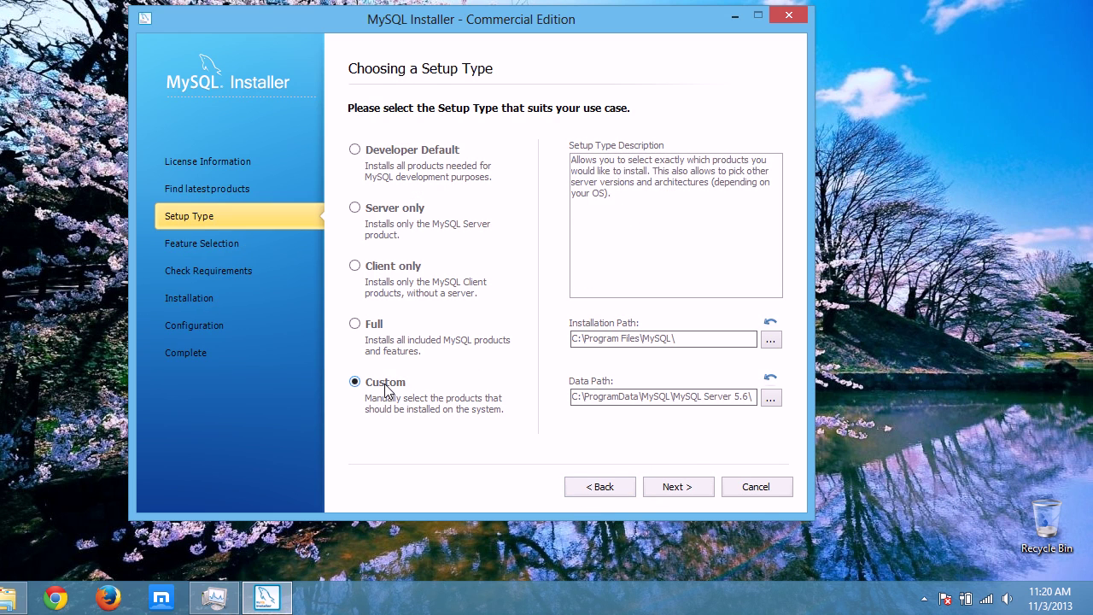
Reach Feature Selection and keep MySQL 5.6 Advanced Edition as the product catalog.
left_click(655, 205)
left_click(653, 492)
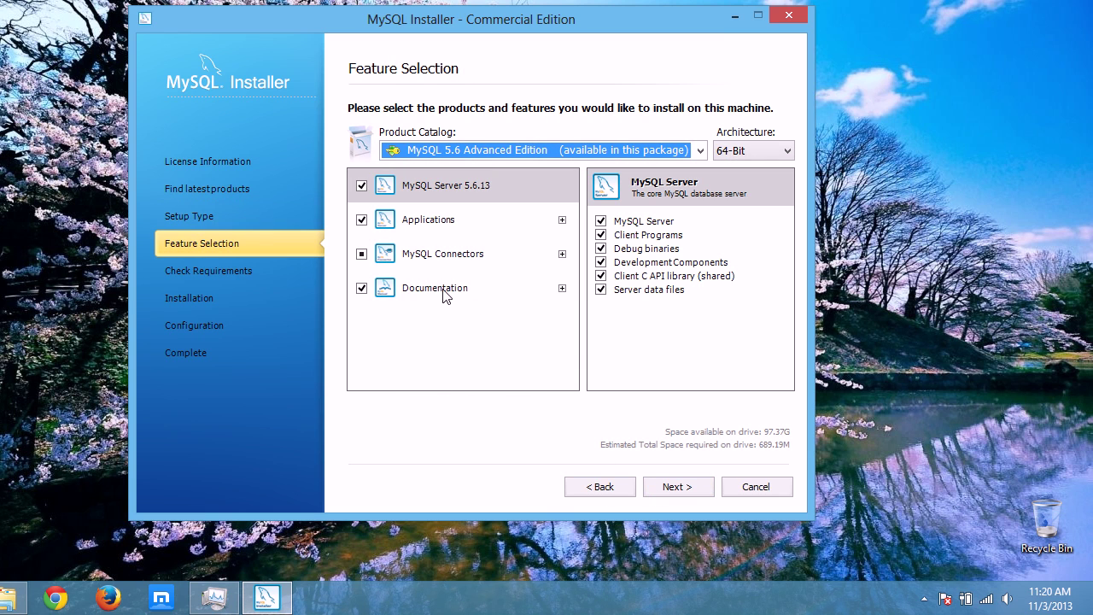
left_click(453, 155)
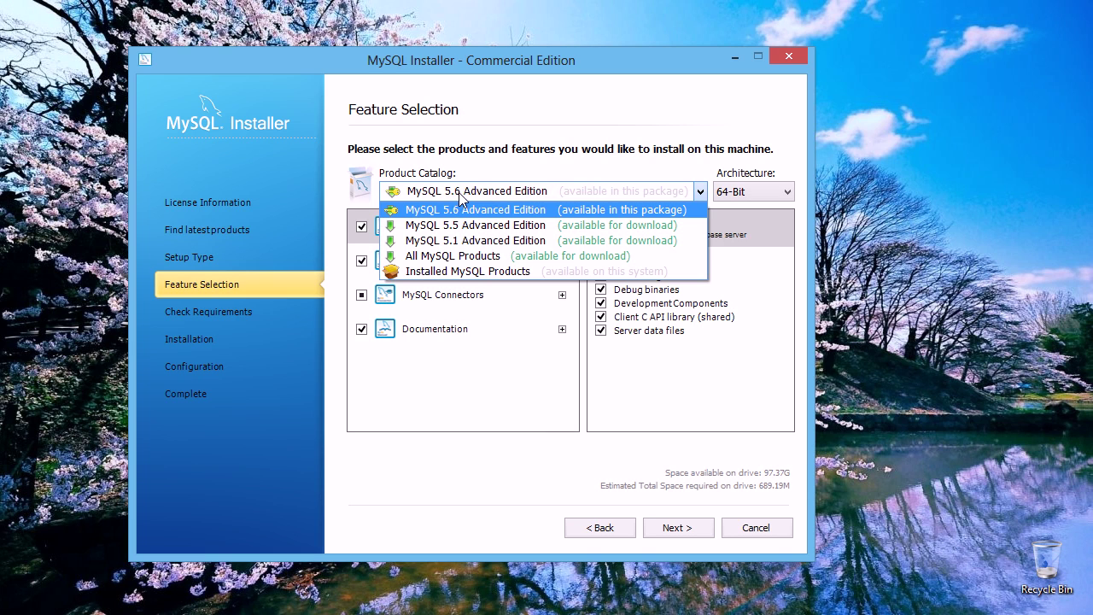
left_click(459, 192)
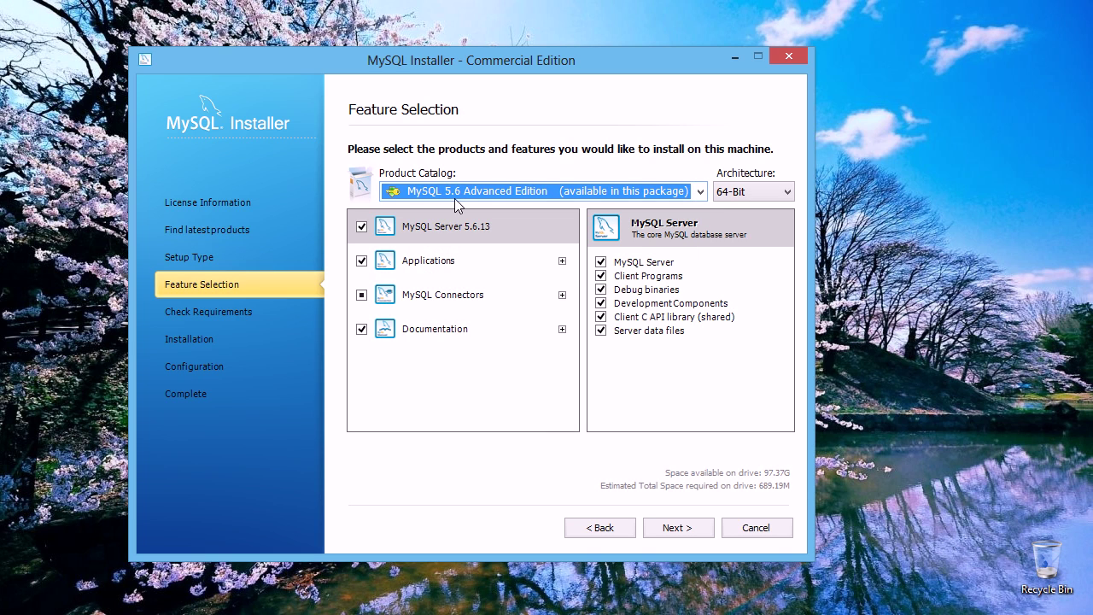
Expand Applications and toggle MySQL for Visual Studio off, then back on.
left_click(562, 261)
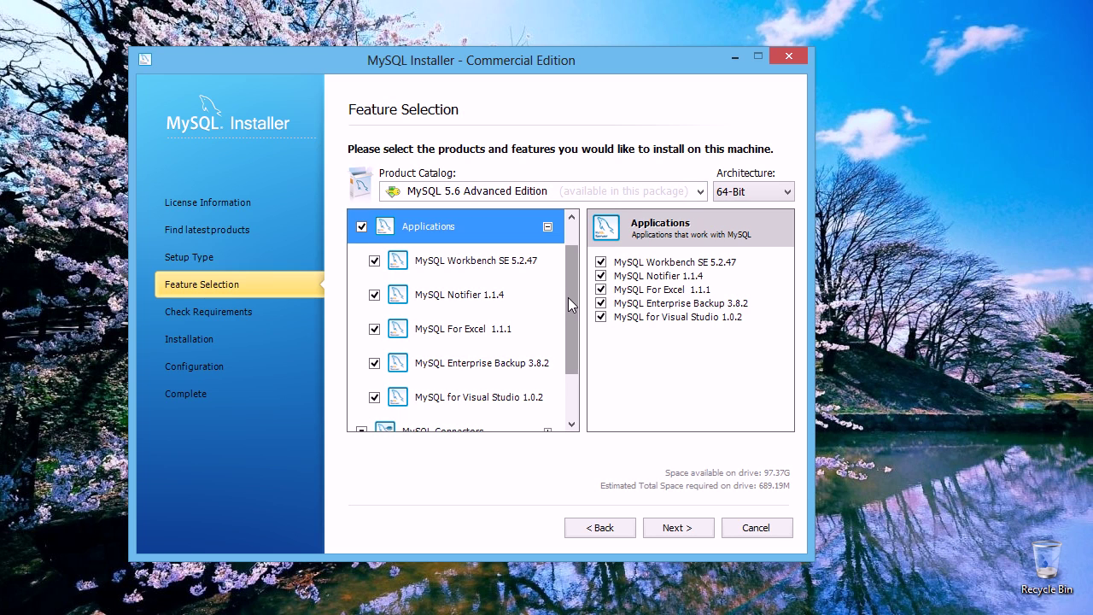
left_click_drag(568, 298, 564, 328)
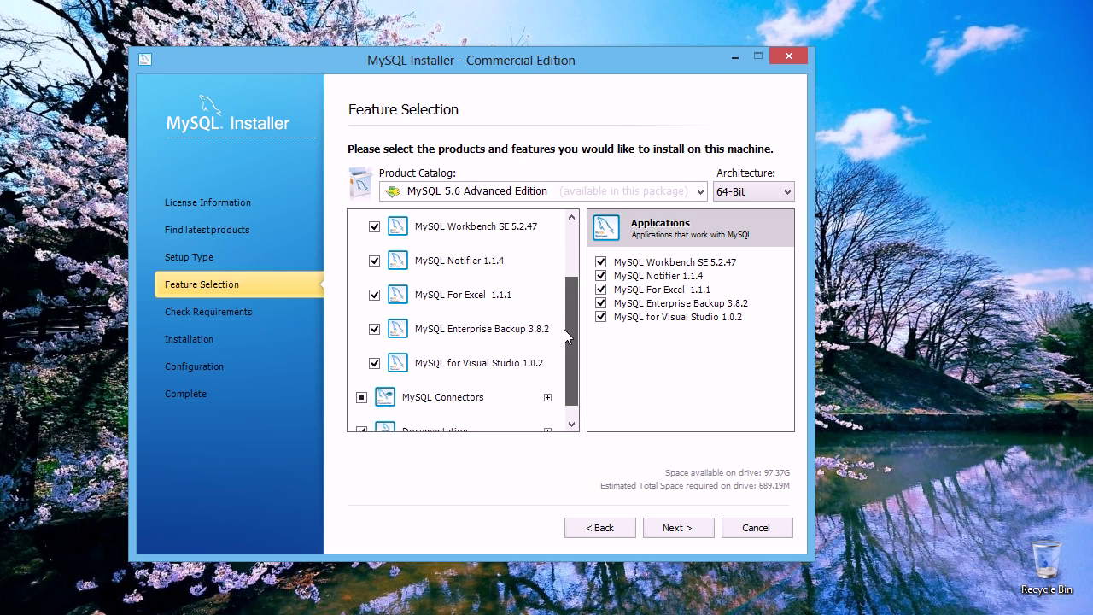
left_click(374, 363)
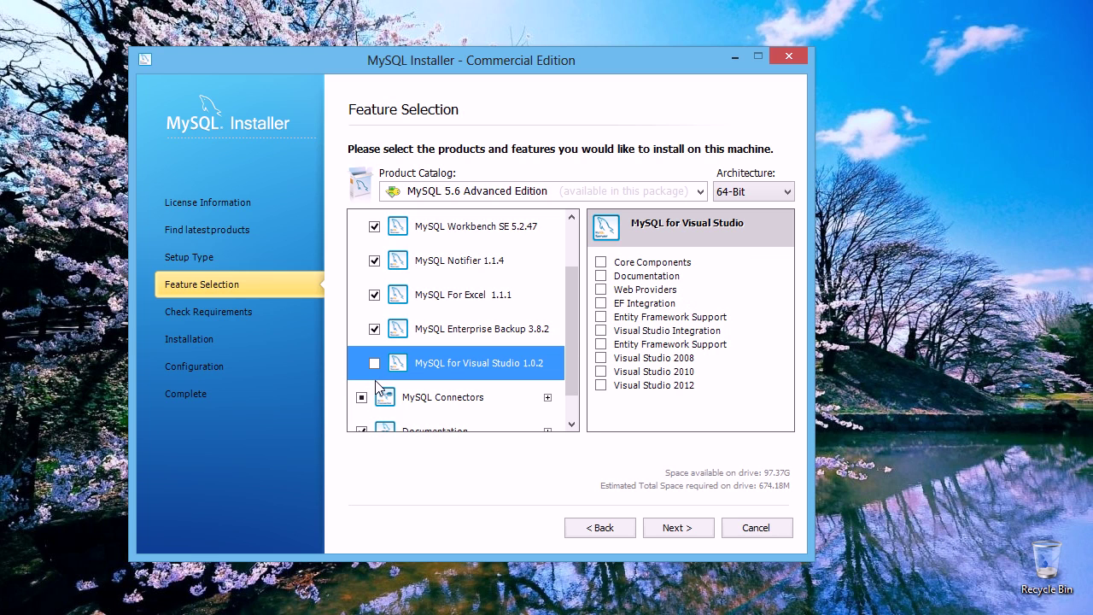
left_click(374, 364)
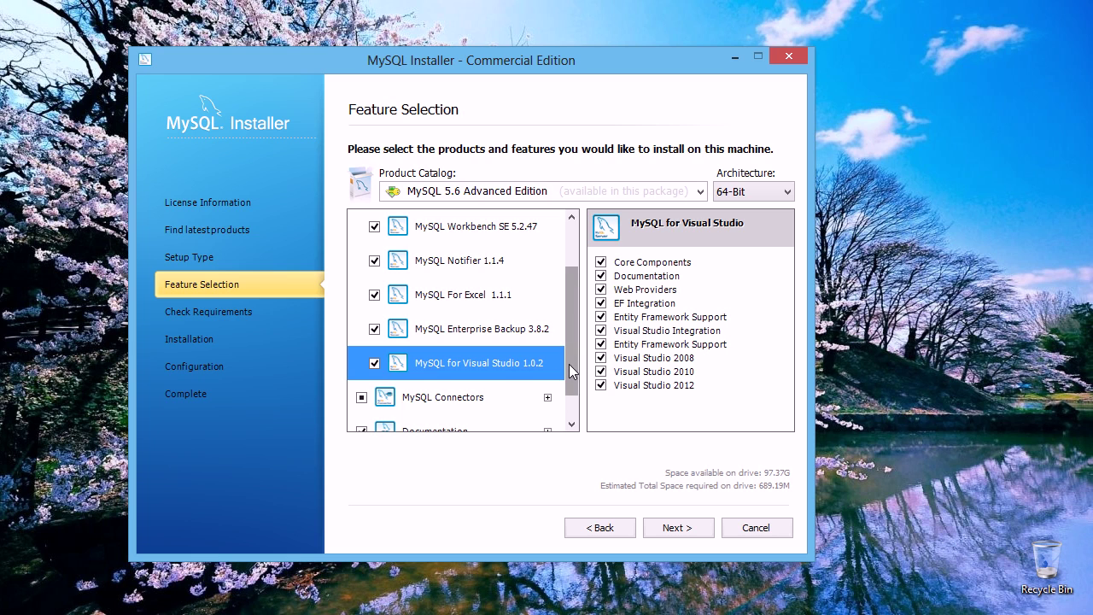
left_click_drag(569, 364, 554, 259)
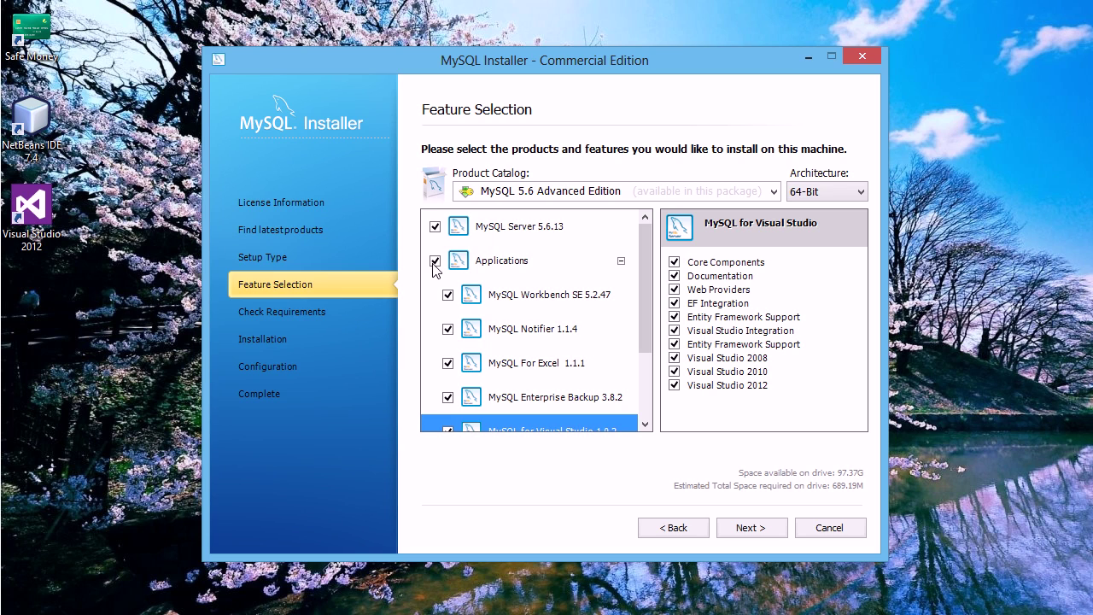
Deselect and reselect all Applications products, then go back to the setup type step.
left_click(434, 261)
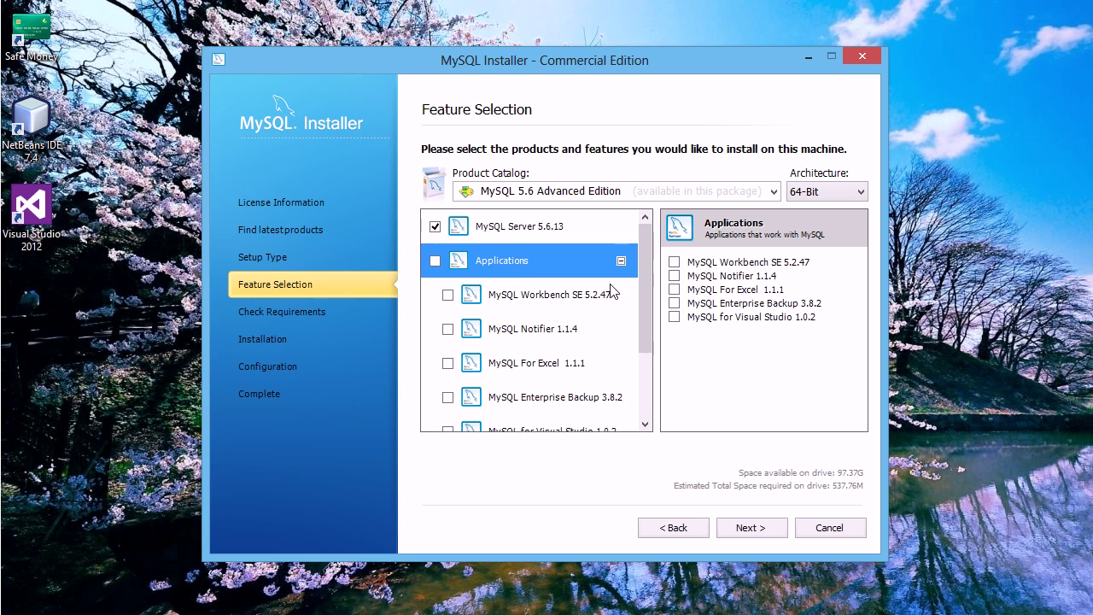
mouse_move(650, 270)
left_mouse_down()
mouse_move(649, 402)
mouse_move(643, 279)
left_mouse_up()
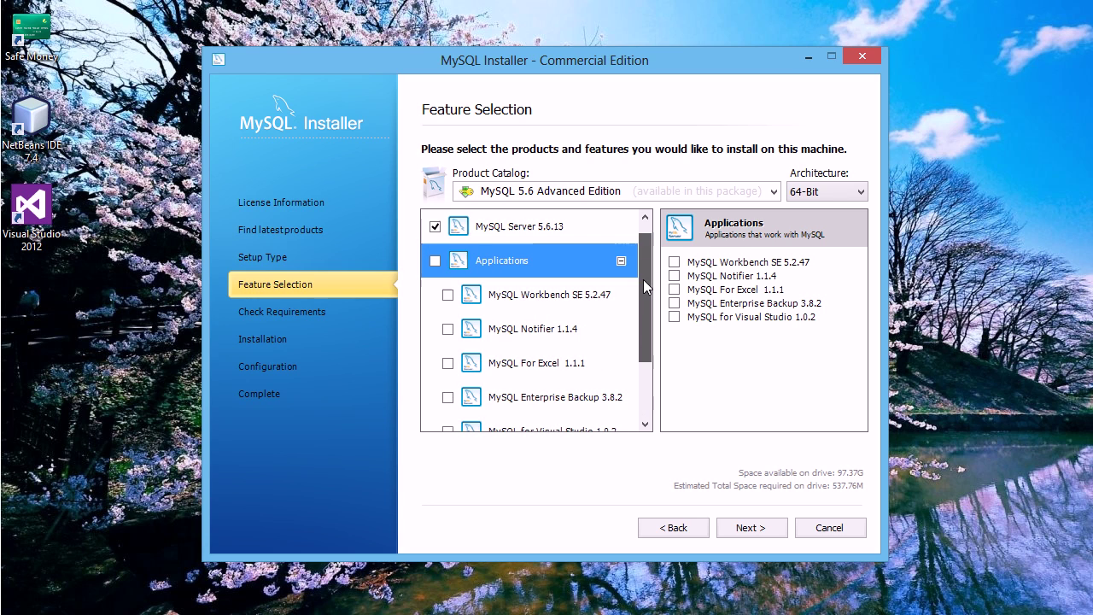
left_click(434, 263)
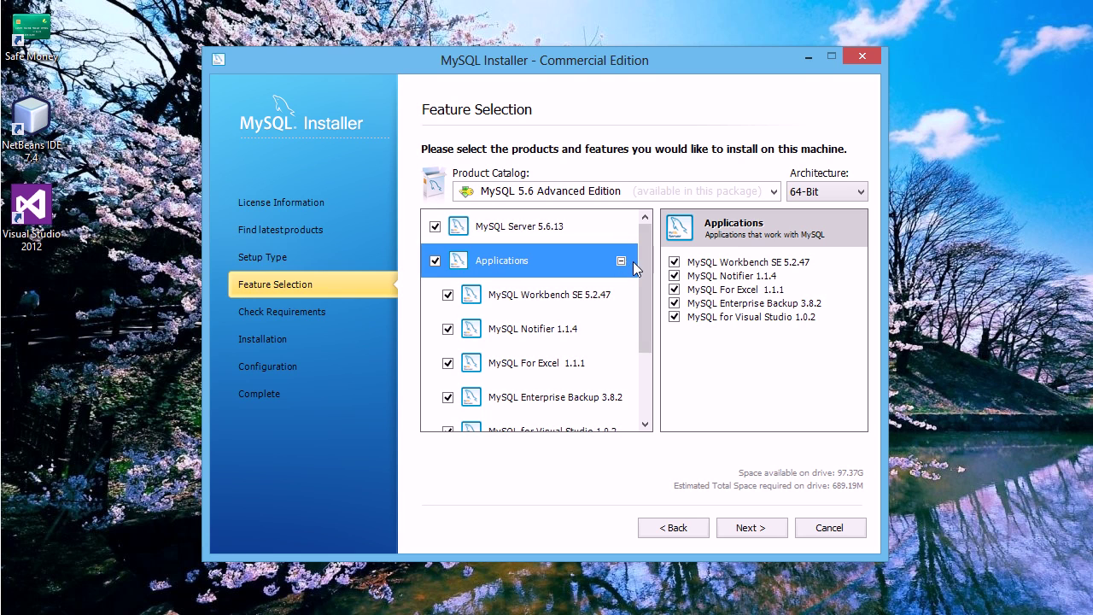
left_click_drag(643, 262, 664, 249)
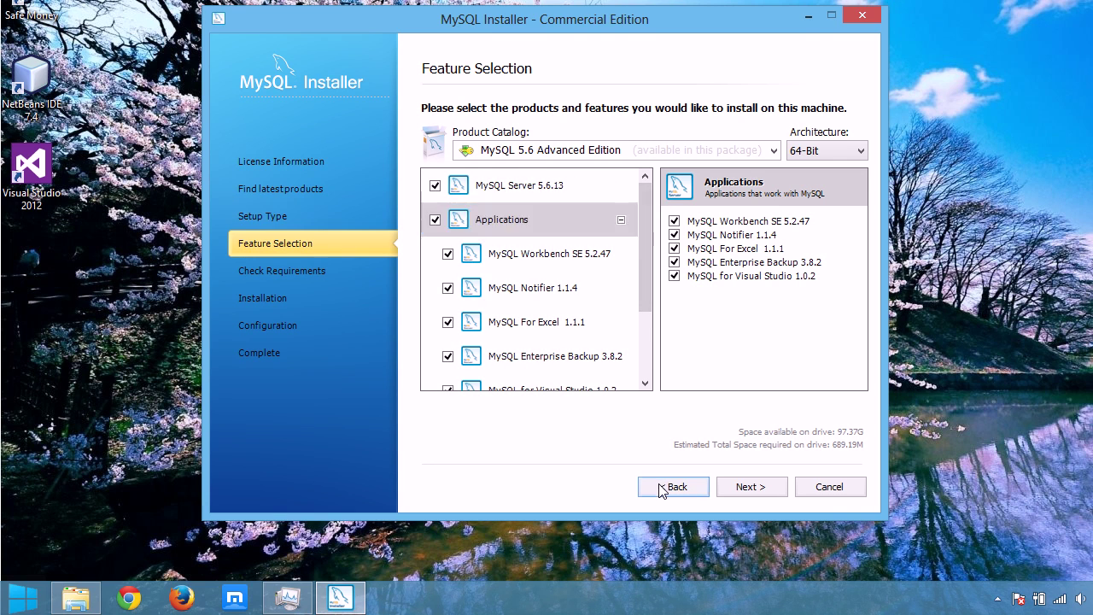
left_click(660, 486)
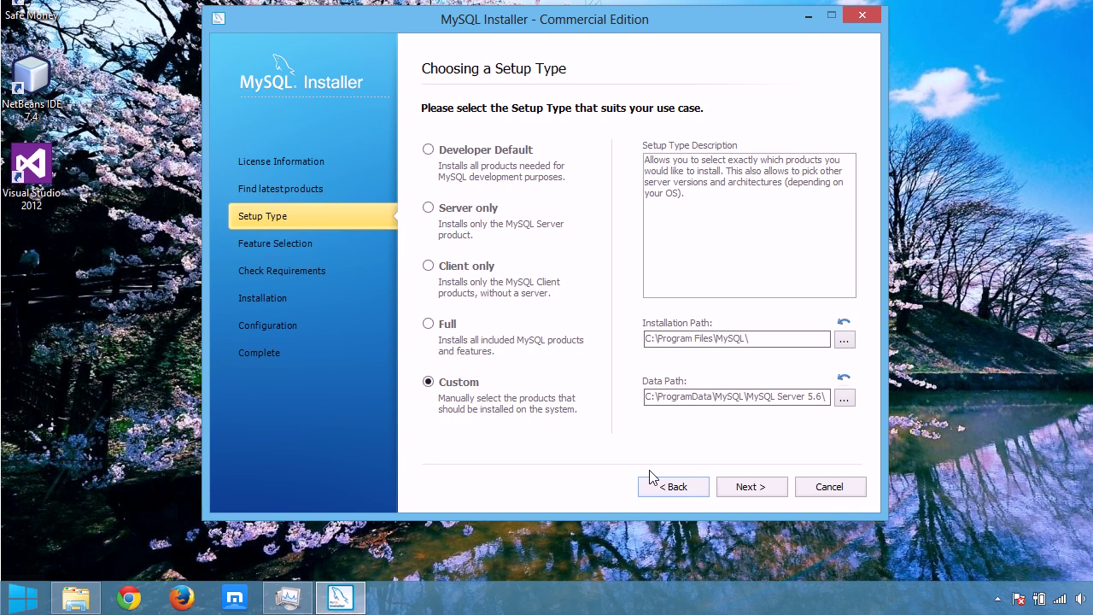
Select Developer Default and pass Check Requirements to the list of 12 products to install.
left_click(429, 192)
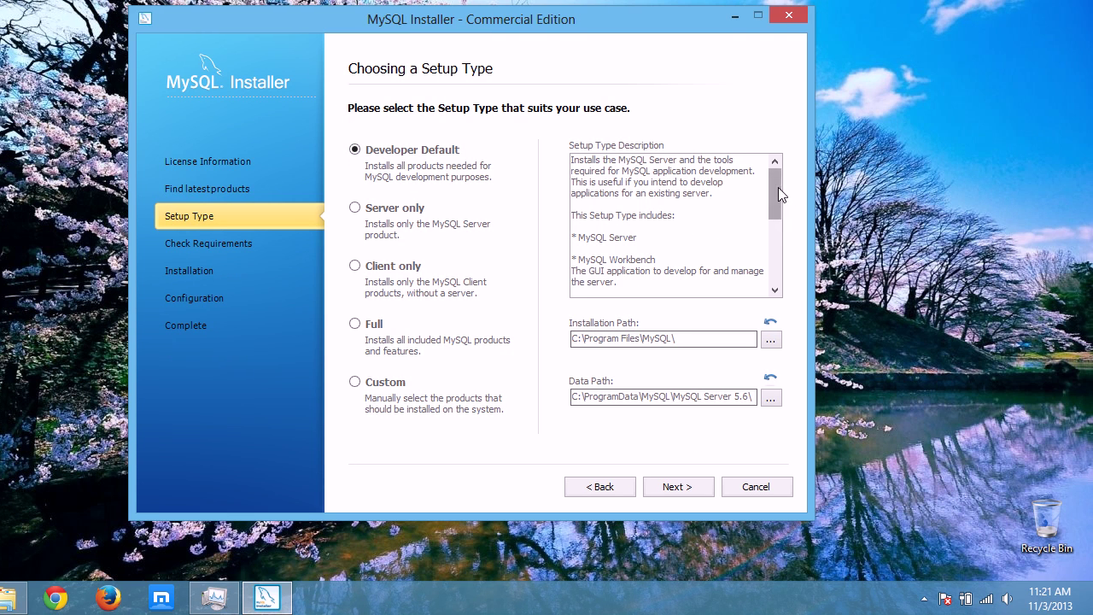
mouse_move(852, 187)
left_mouse_down()
mouse_move(844, 257)
mouse_move(842, 181)
left_mouse_up()
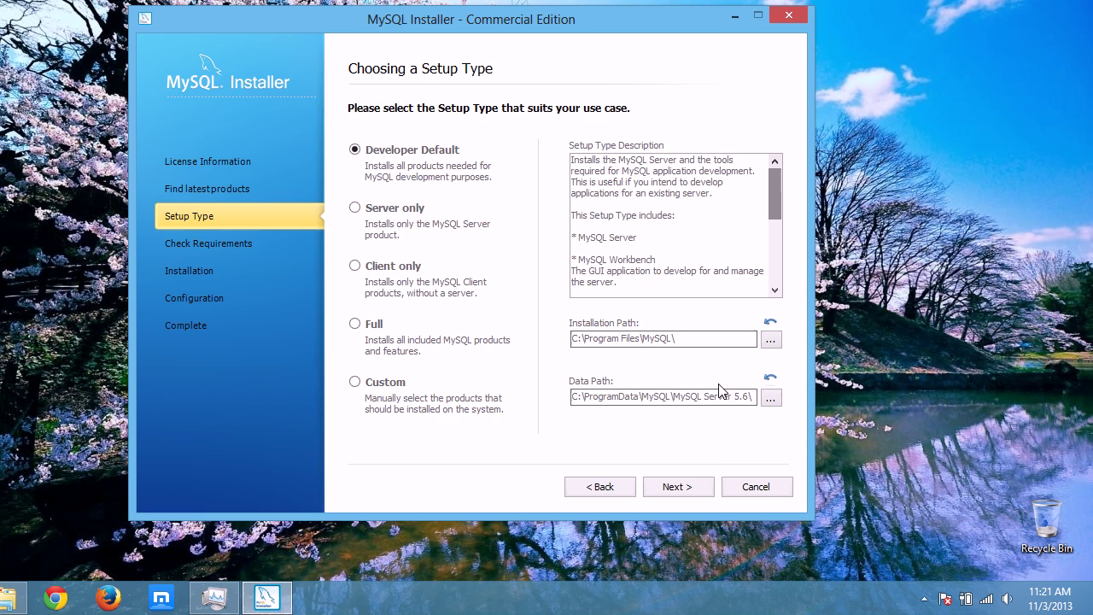
left_click(680, 486)
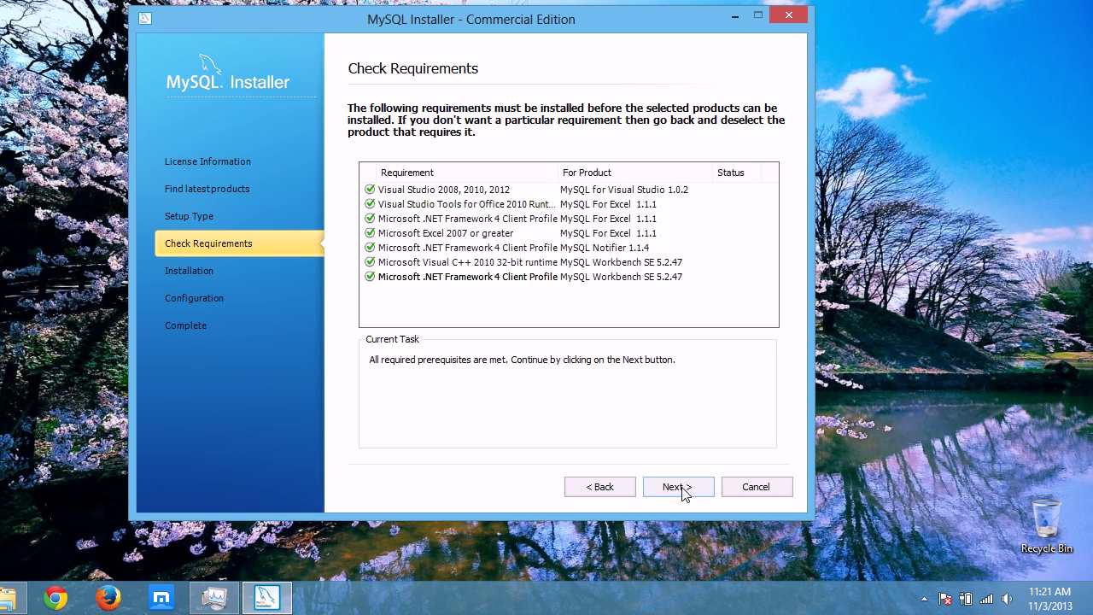
left_click(677, 487)
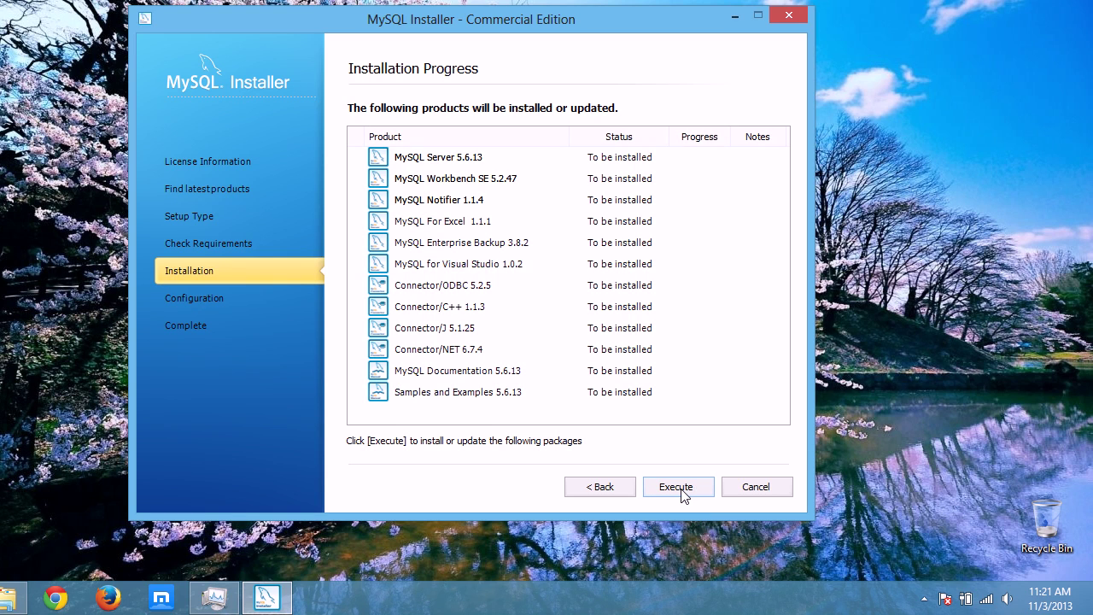
Execute the install of all 12 products, briefly view the details log, and continue to Configuration Overview.
left_click(679, 487)
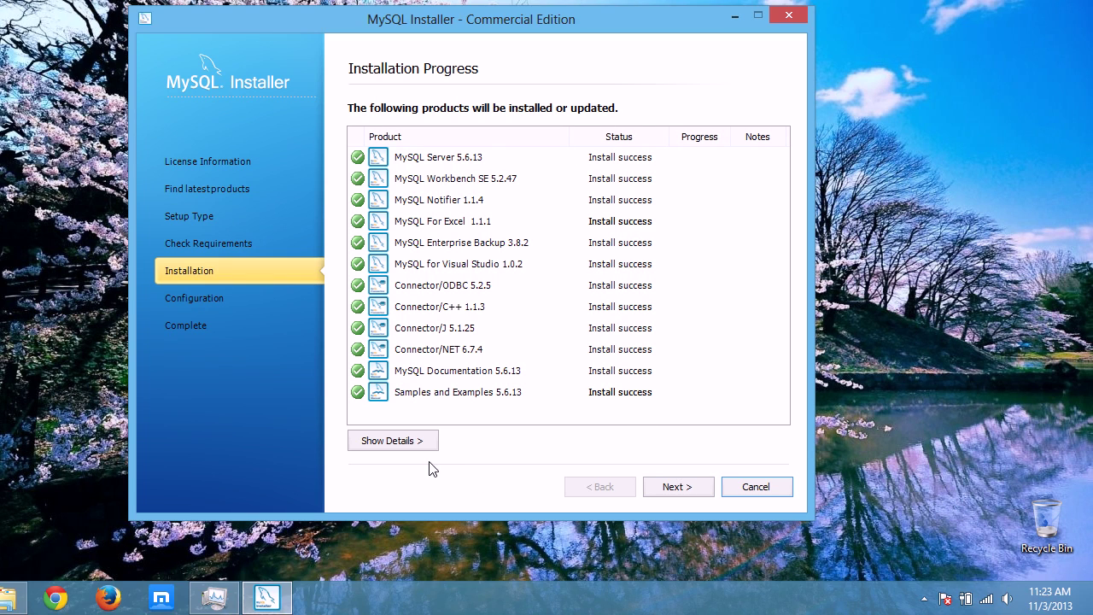
left_click(416, 448)
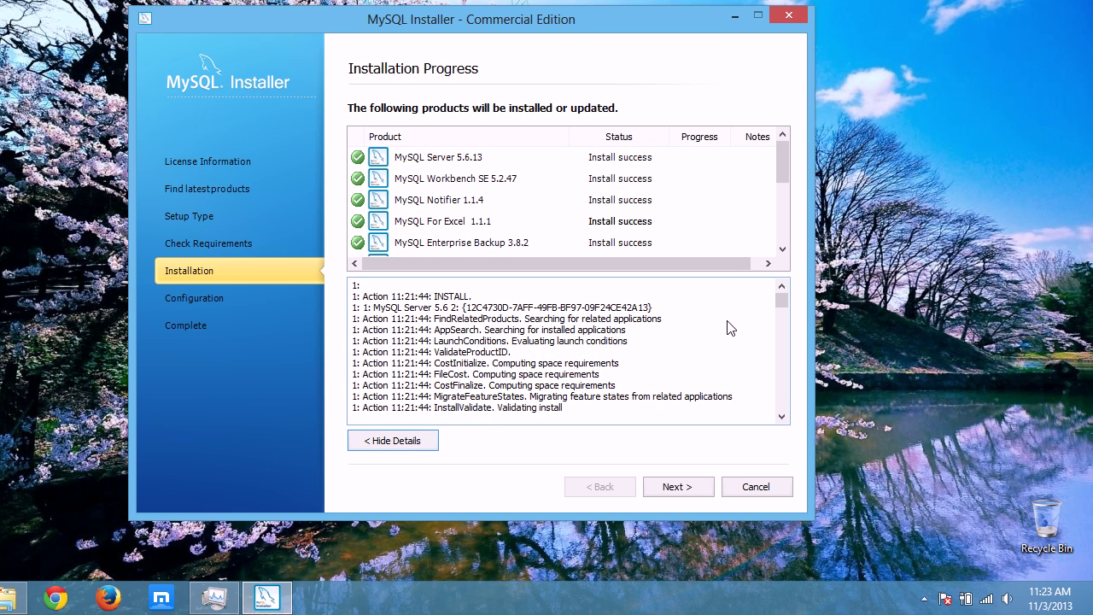
left_click(408, 445)
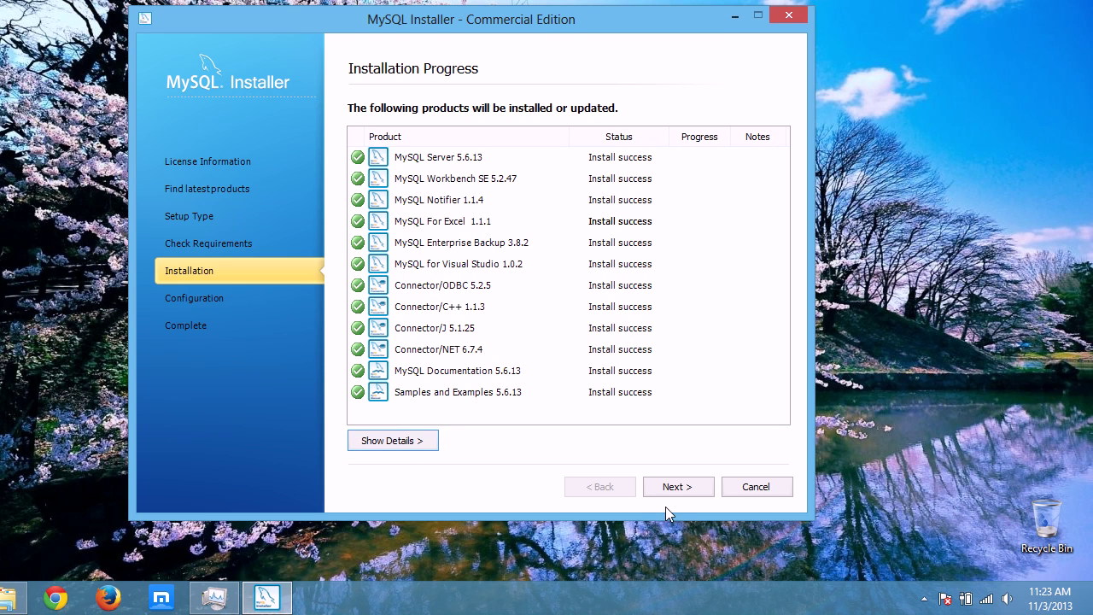
left_click(672, 491)
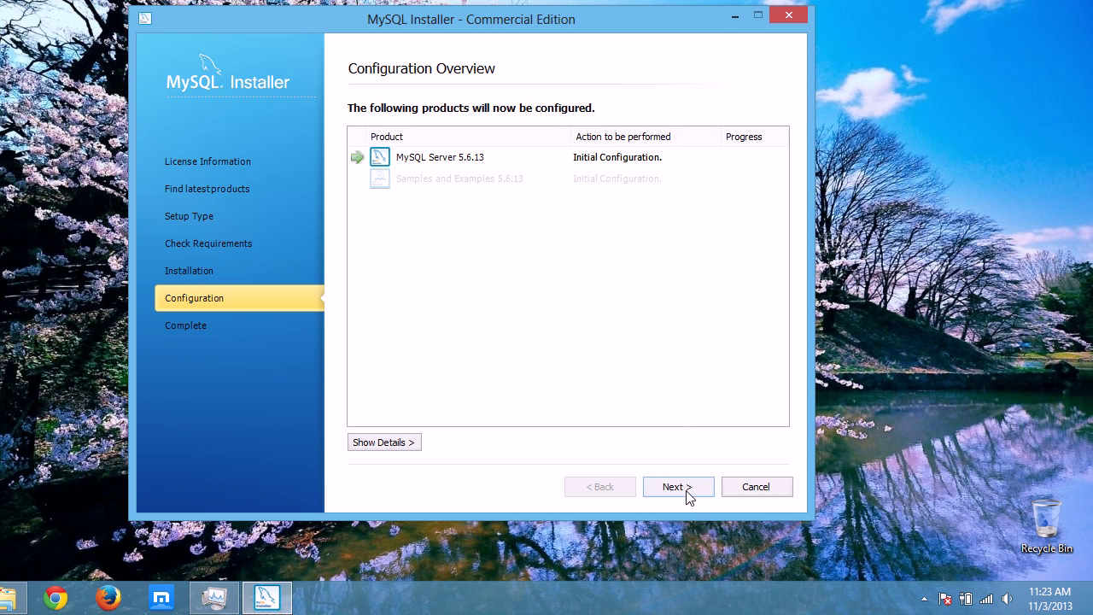
Keep Development Machine as config type and port 3306, then go to the root password field.
left_click(677, 489)
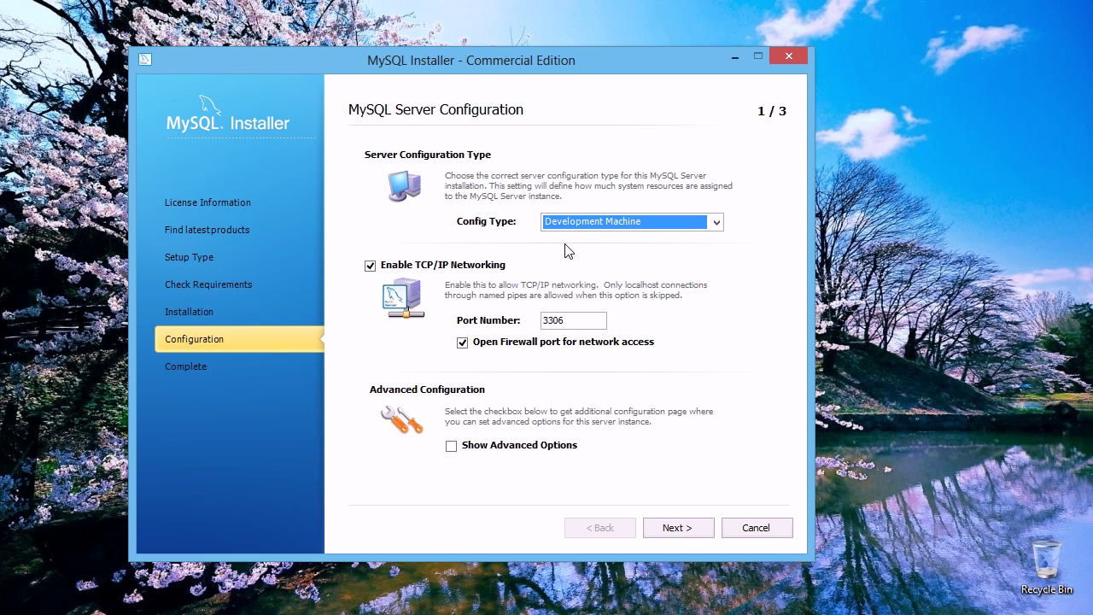
left_click(572, 231)
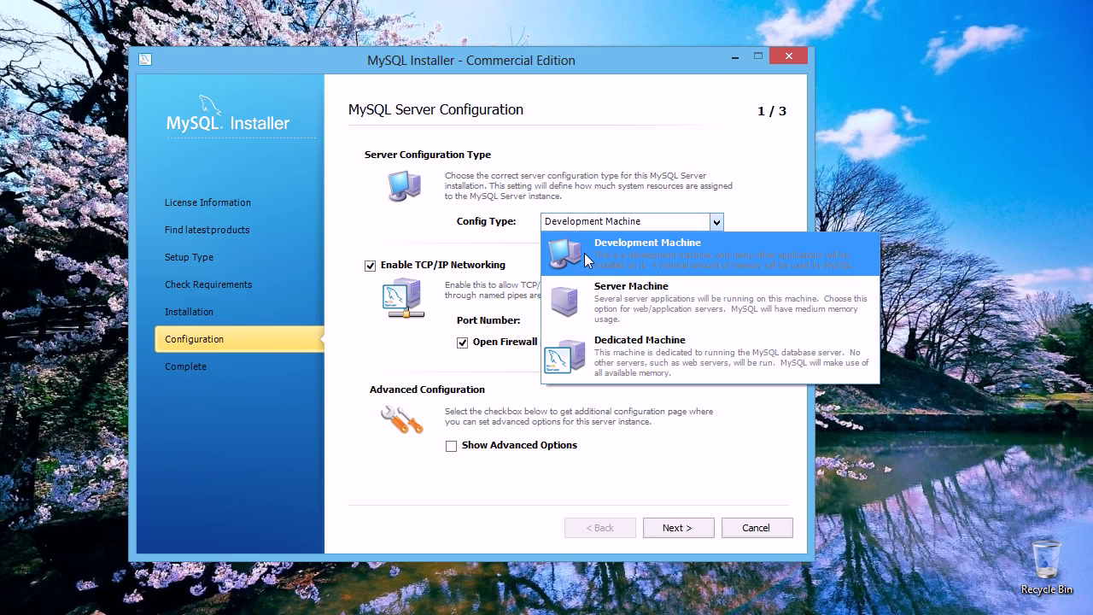
left_click(585, 252)
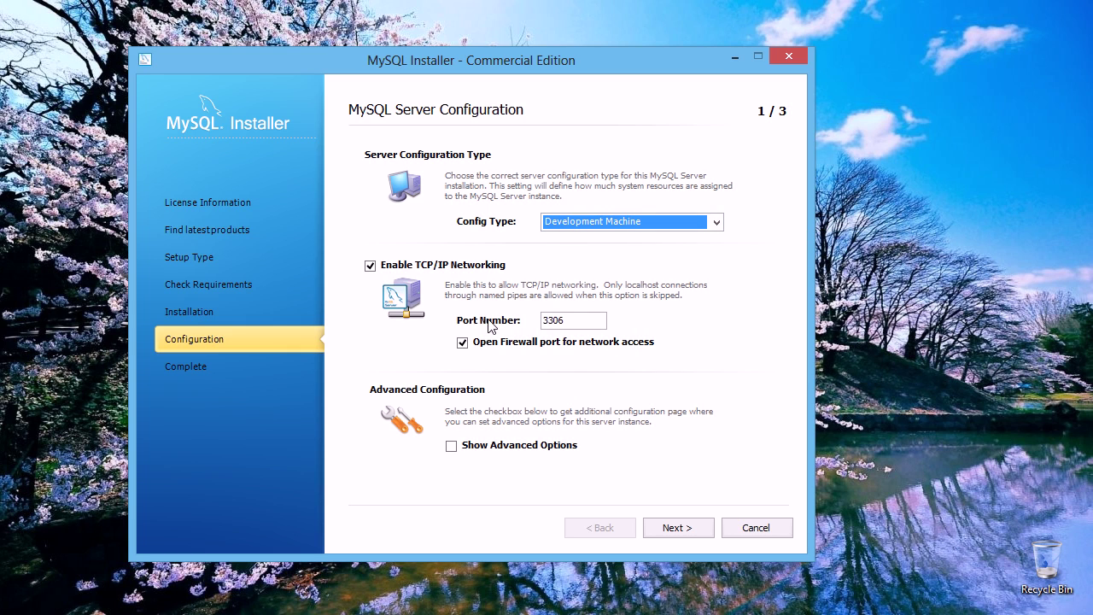
left_click(575, 323)
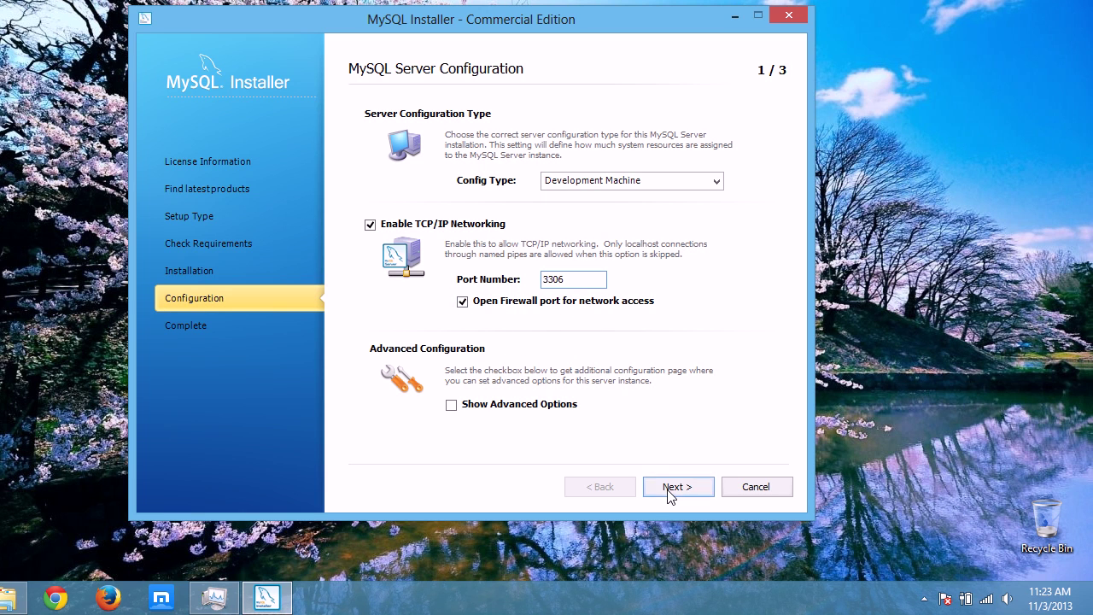
left_click(674, 487)
left_click(583, 174)
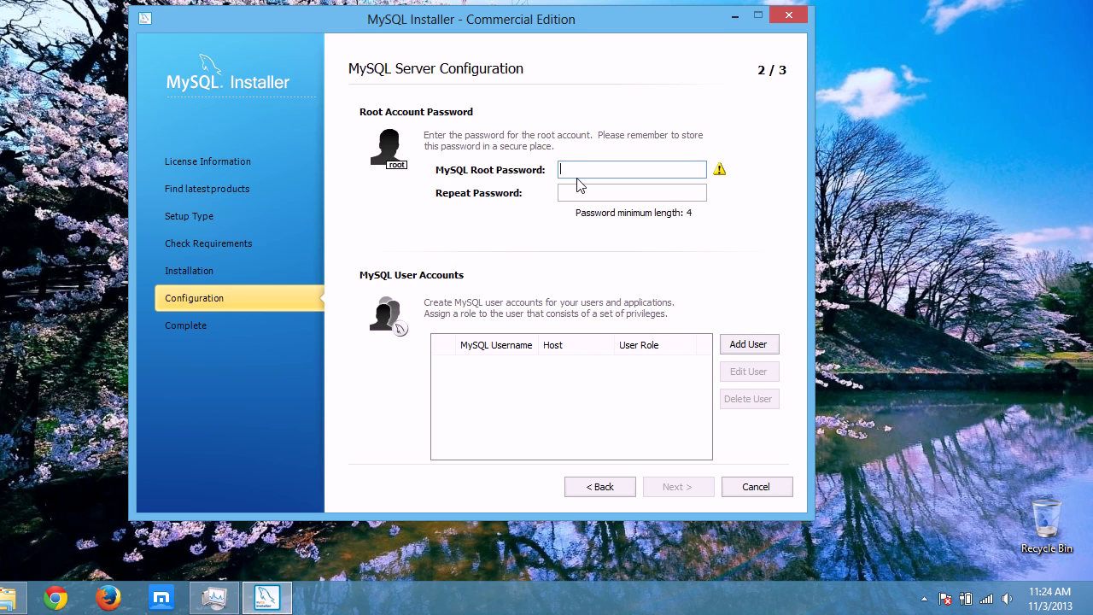
Enter and repeat the MySQL root account password.
key("Tab")
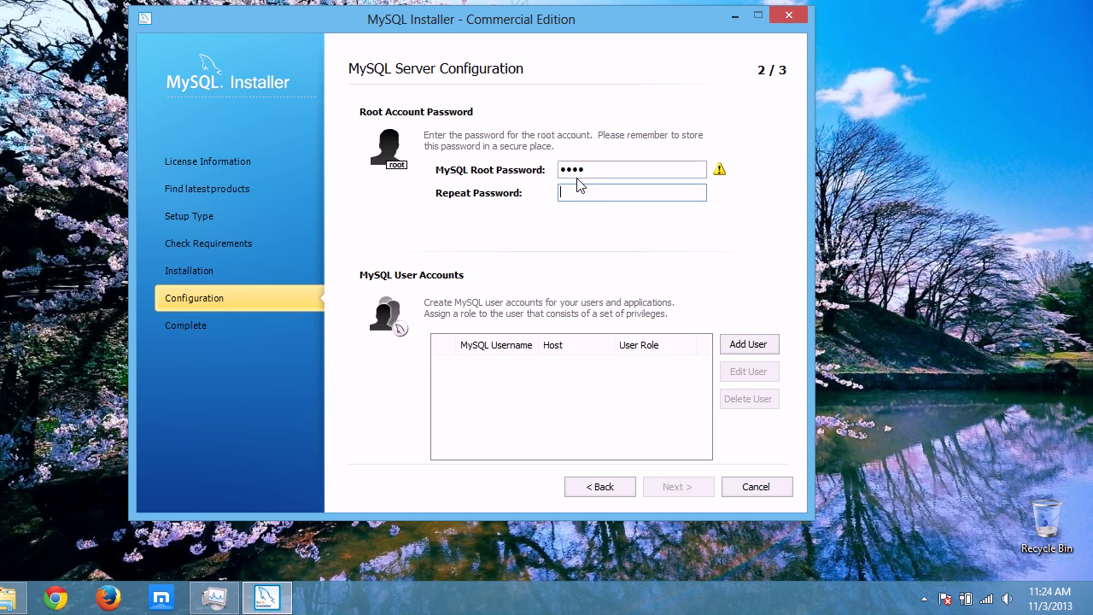
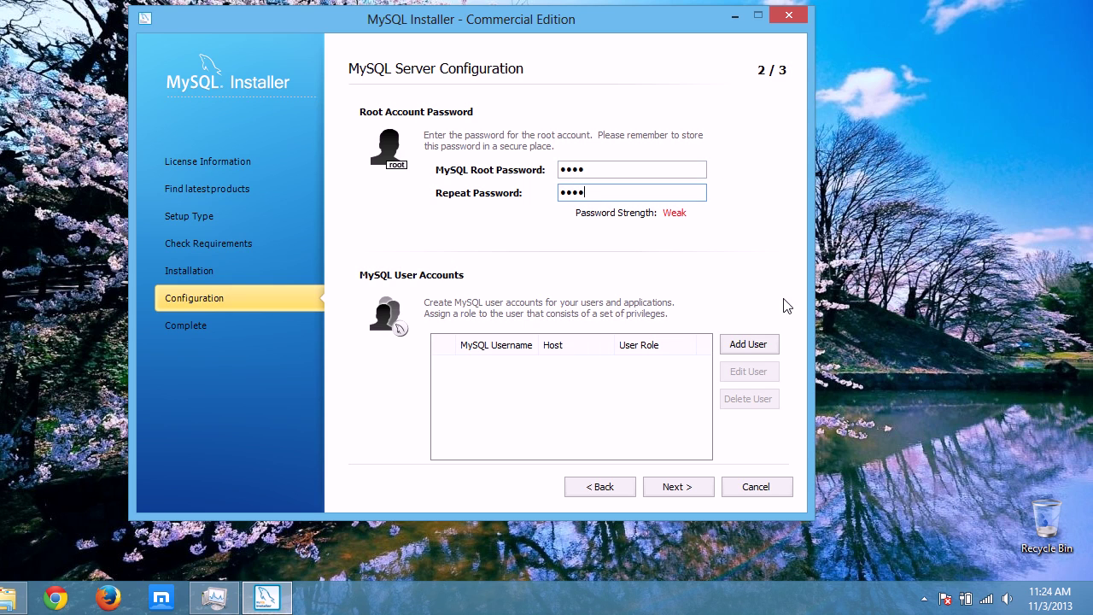
left_click(681, 488)
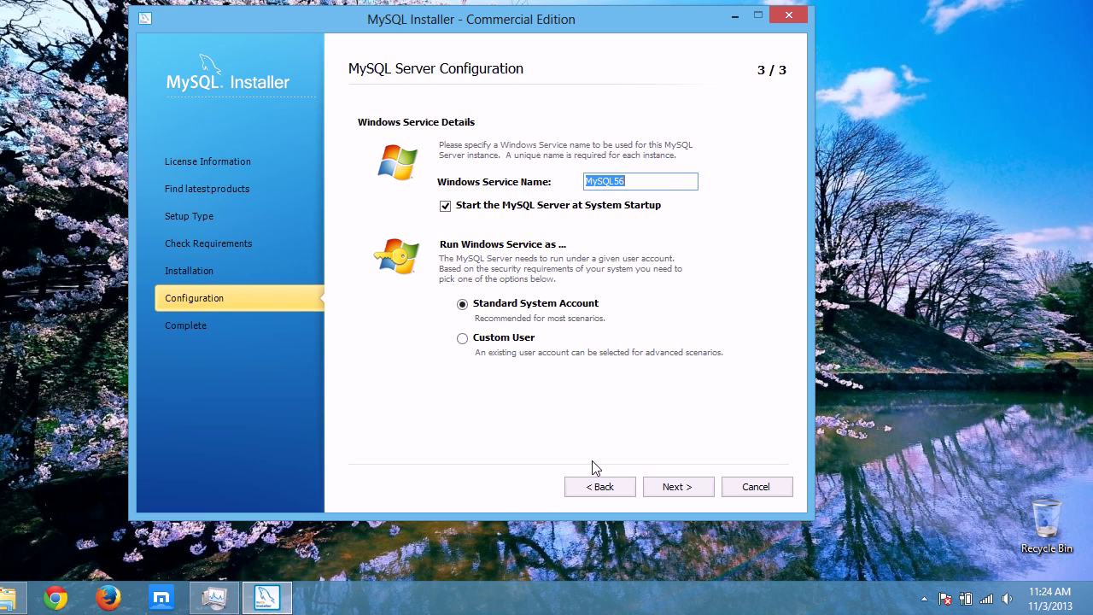
Keep MySQL56 as the Windows service name and finish the server configuration.
left_click(651, 179)
left_click_drag(628, 190, 513, 205)
left_click(649, 190)
left_click(663, 482)
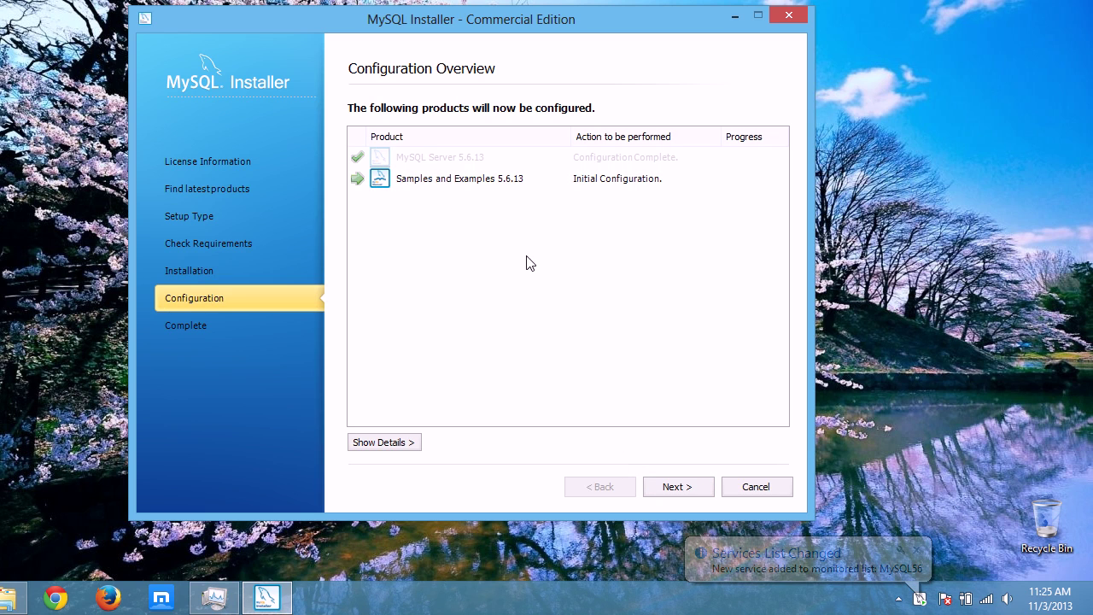
Execute the configuration for Server 5.6.13 and Samples and Examples, review the log, then continue.
left_click(678, 492)
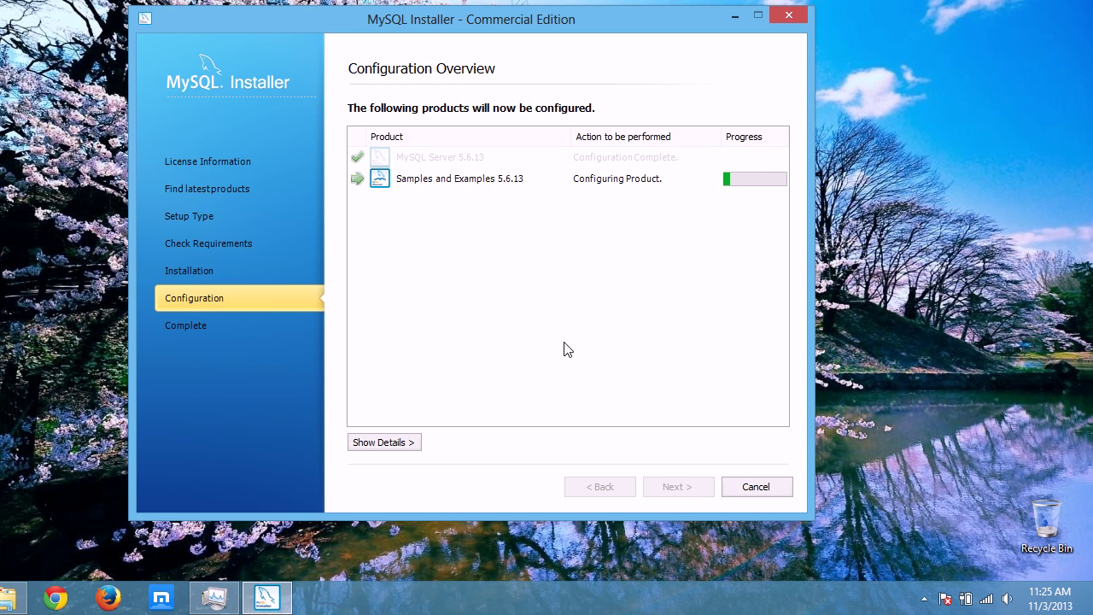
left_click(365, 446)
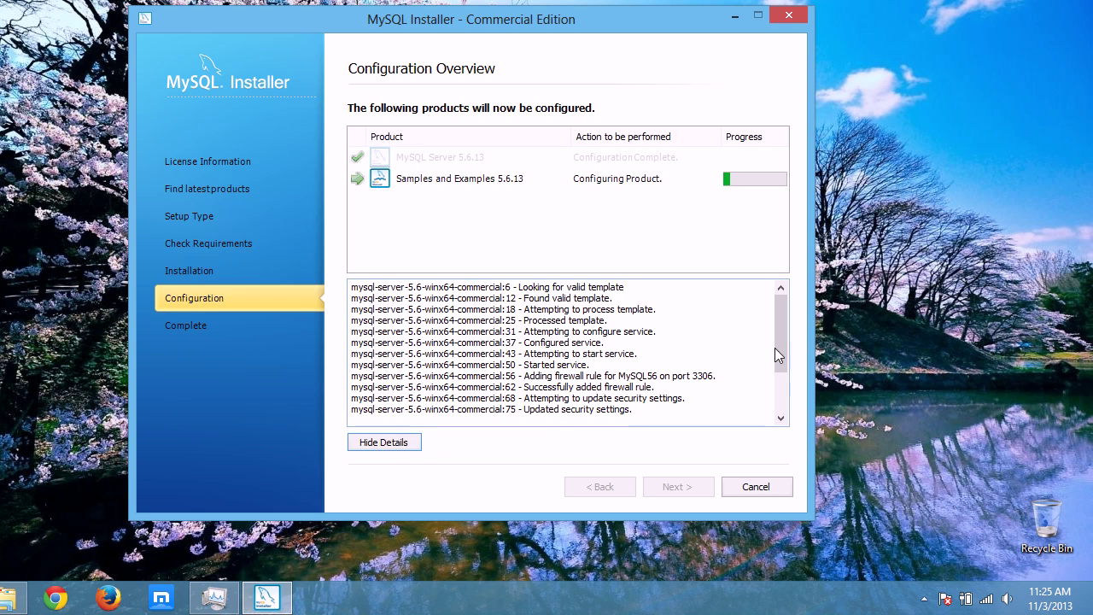
left_click_drag(780, 338, 771, 415)
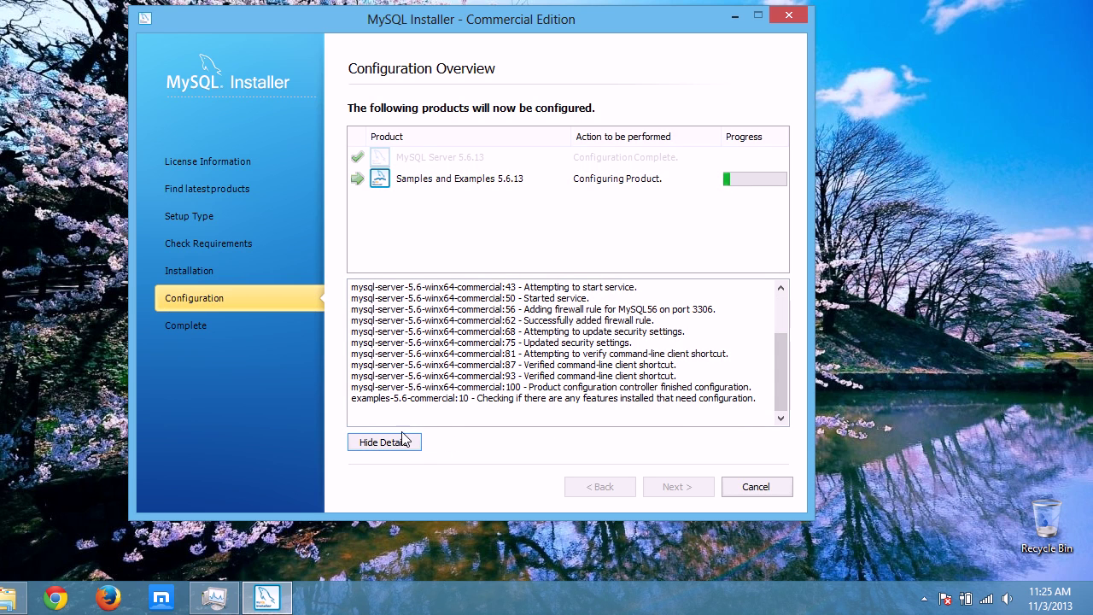
left_click(380, 453)
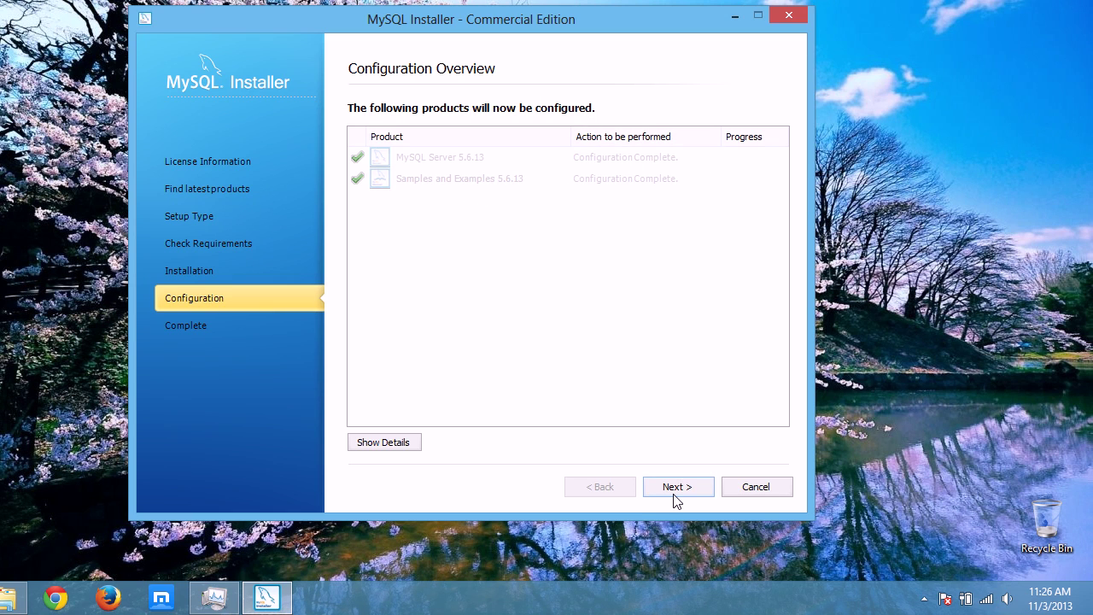
left_click(675, 529)
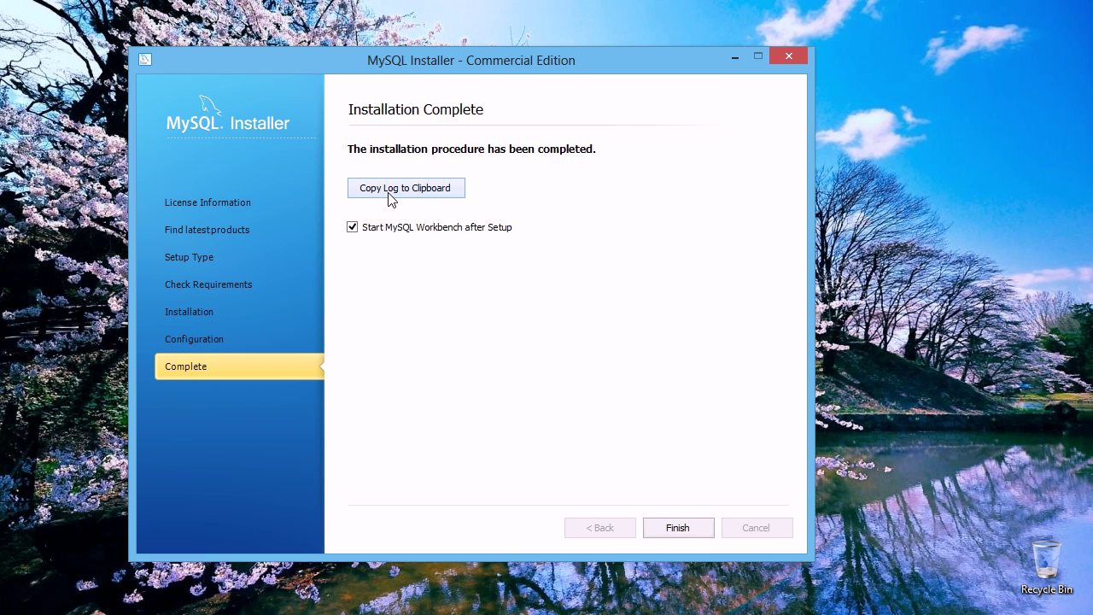
Untick 'Start MySQL Workbench after Setup', finish the installer, and check the notification-area icons.
left_click(355, 234)
left_click(368, 231)
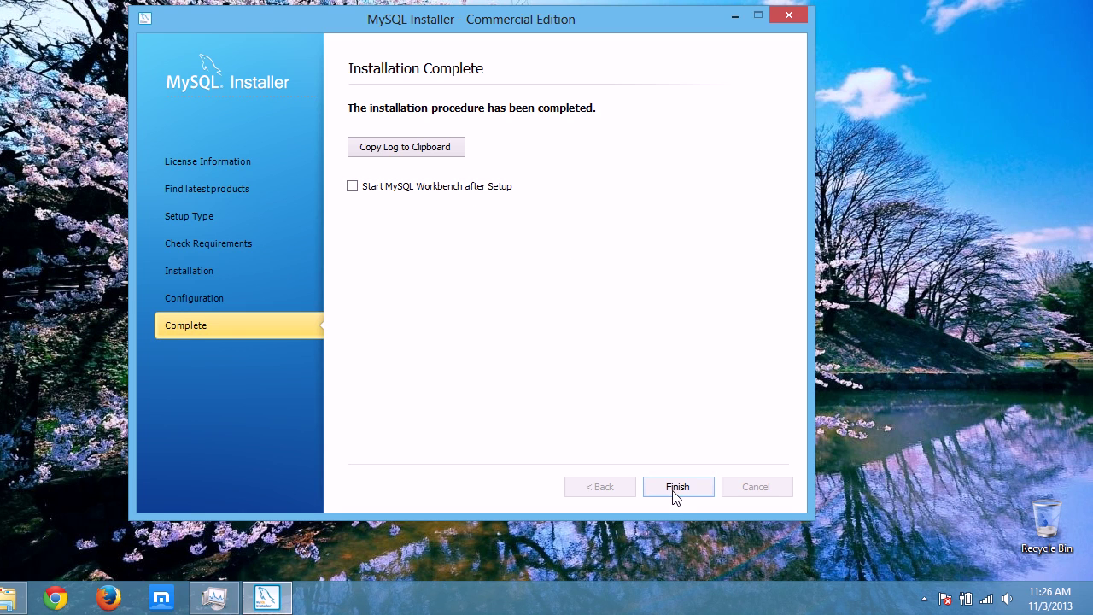
left_click(675, 531)
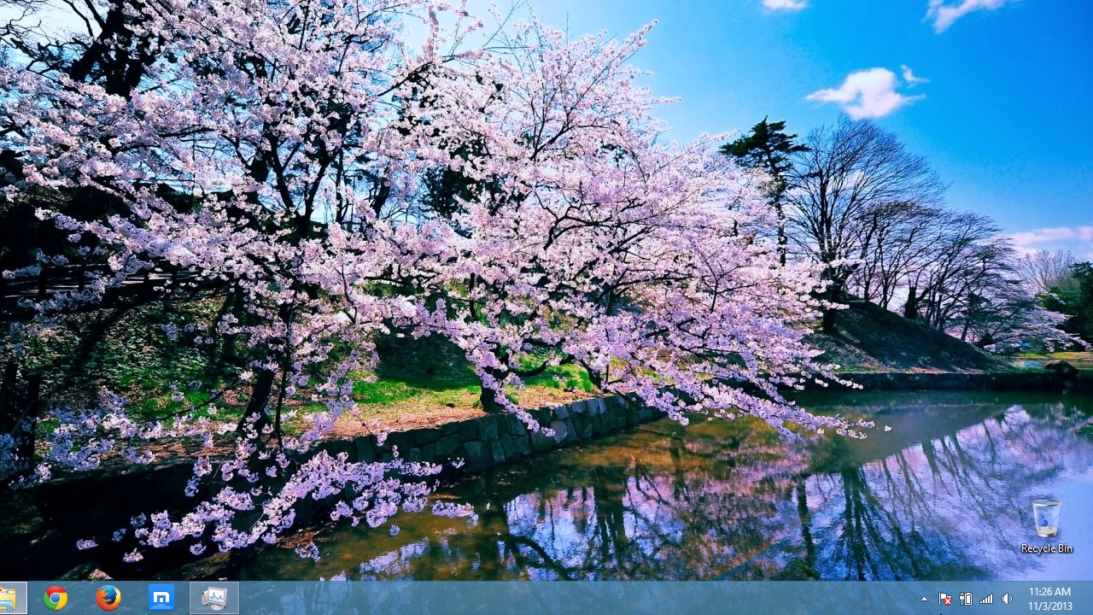
left_click(925, 602)
left_click(689, 461)
From the Start screen, search apps for 'mysq' and launch MySQL Workbench 5.2 SE.
key("super+c")
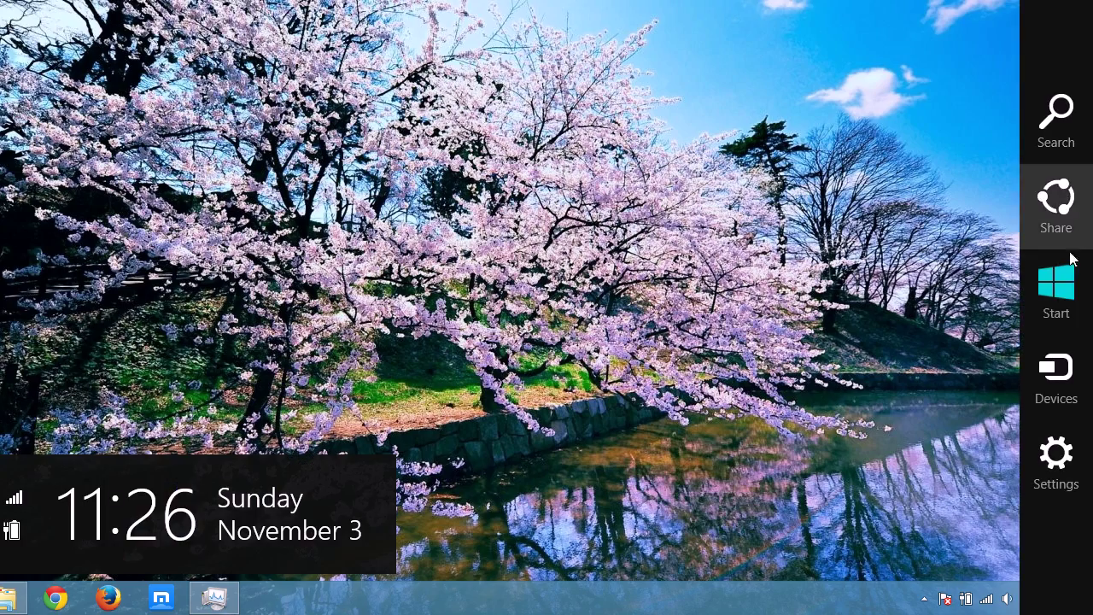
left_click(1065, 282)
scroll(652, 326, "down", 5)
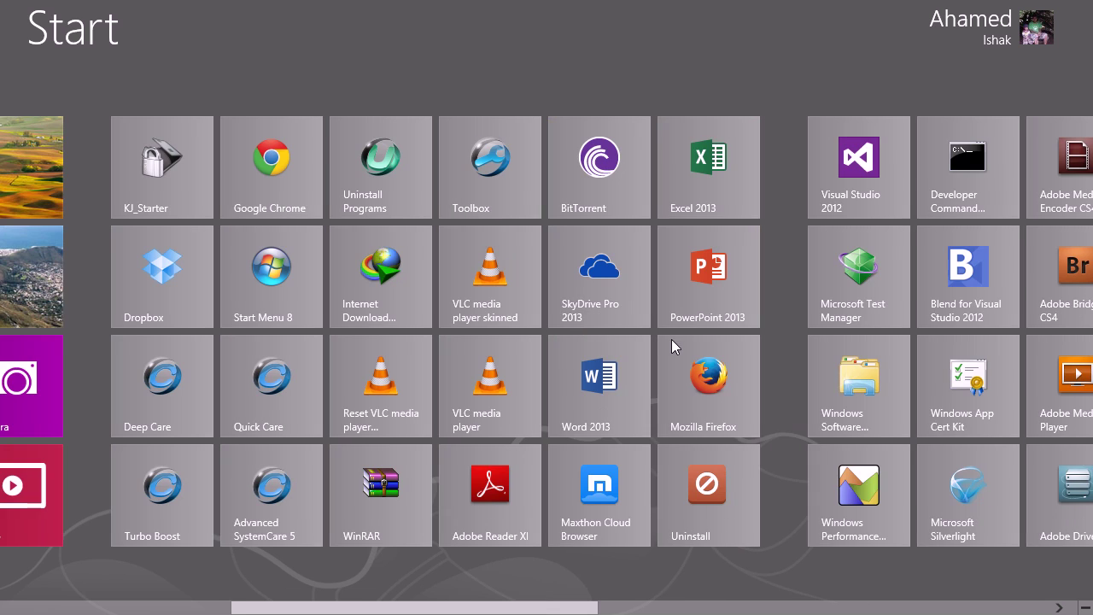
scroll(525, 304, "down", 5)
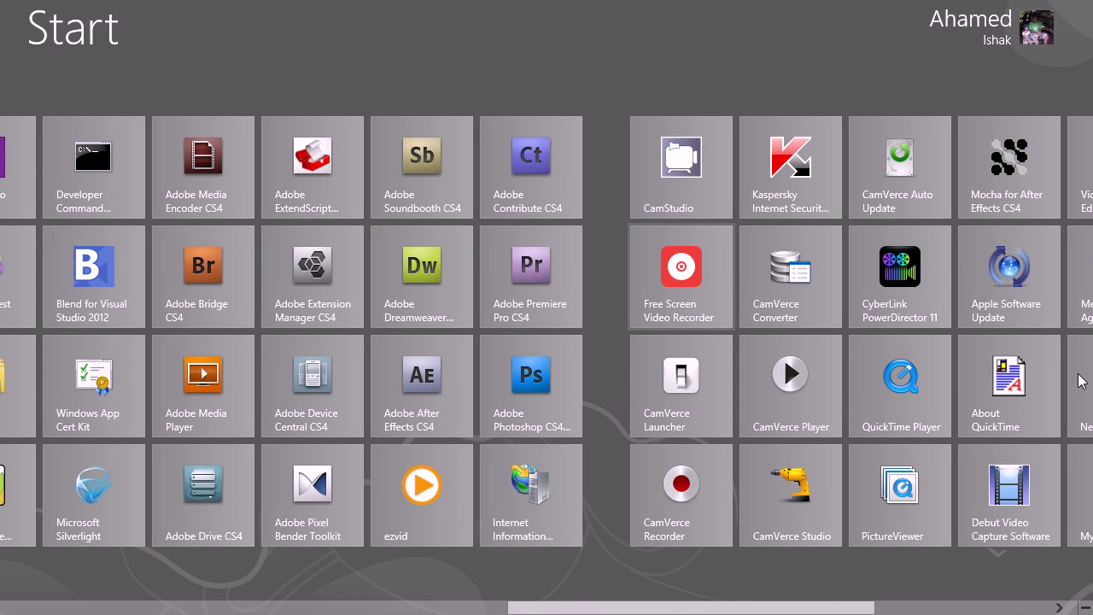
mouse_move(1089, 610)
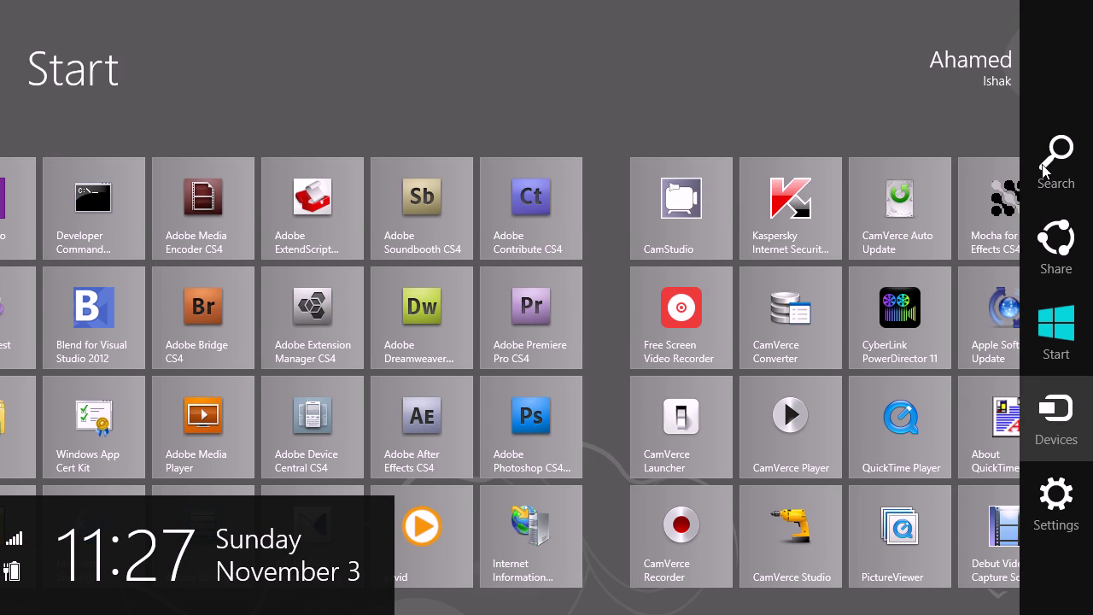
left_click(1045, 164)
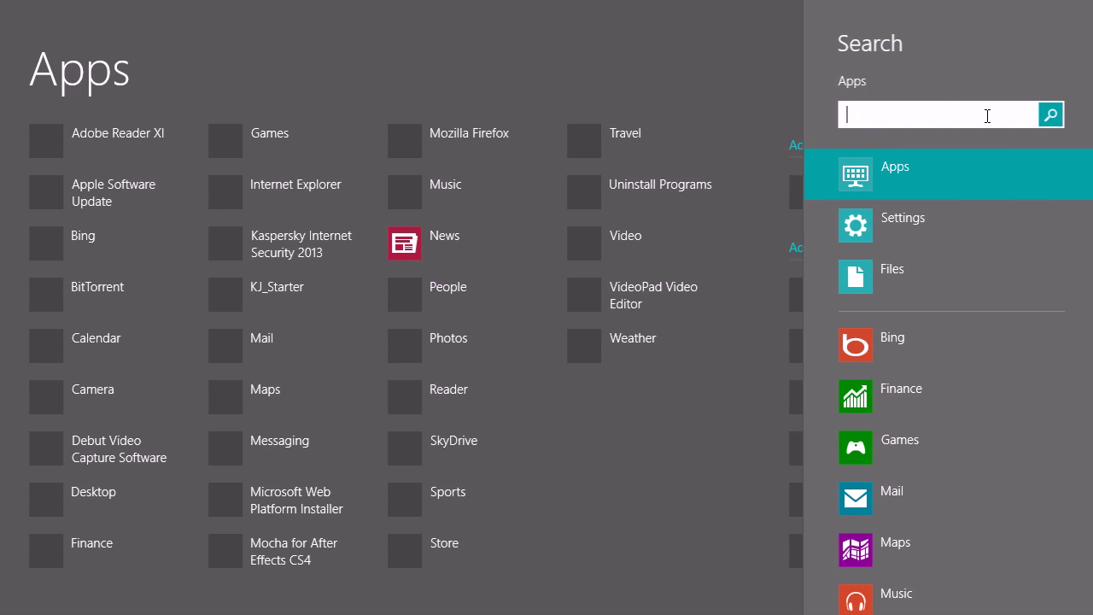
type("mysq")
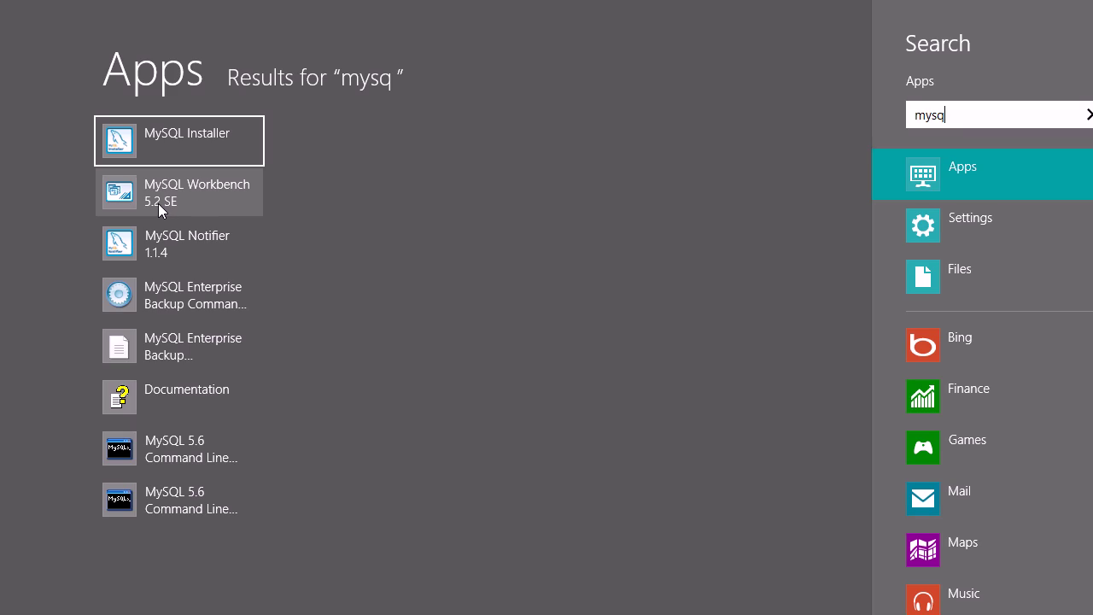
left_click(158, 204)
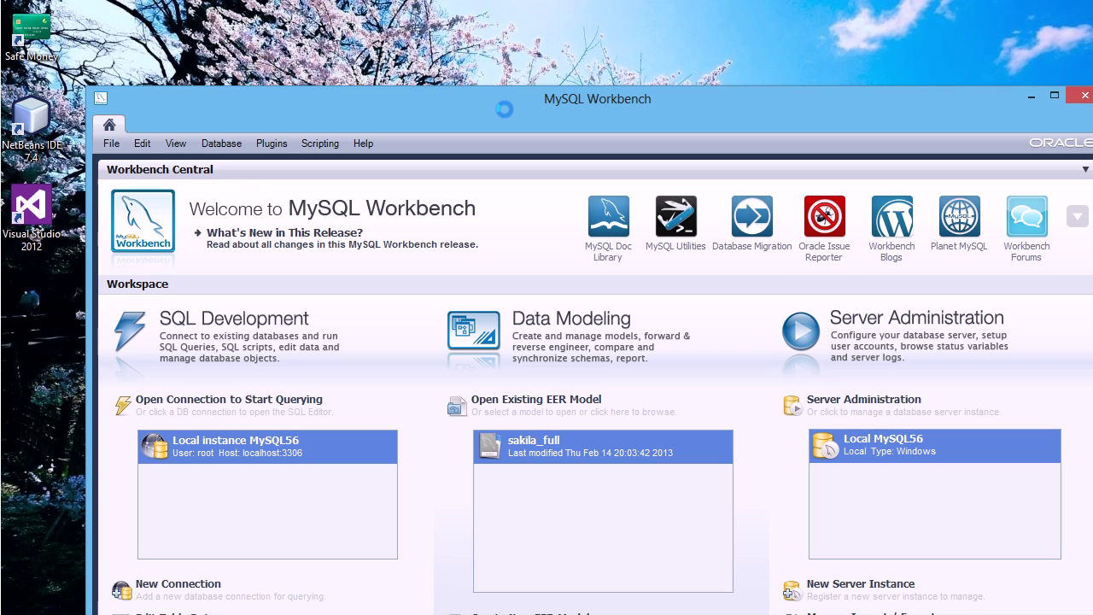
Open the Local instance MySQL56 connection and enter the root password to connect.
left_click_drag(567, 102, 571, 2)
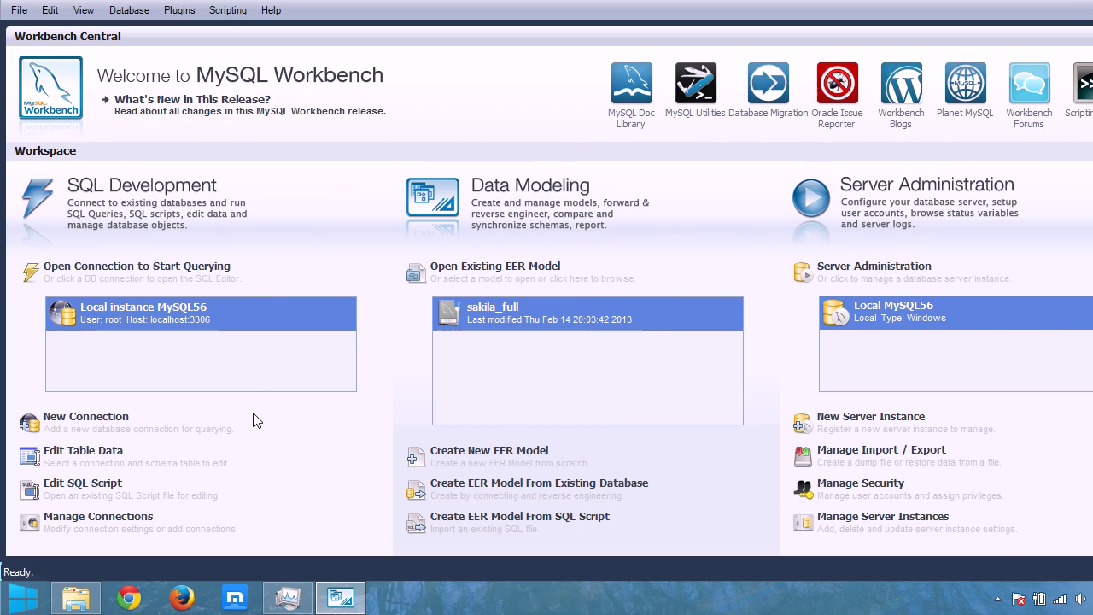
left_click(222, 365)
double_click(122, 319)
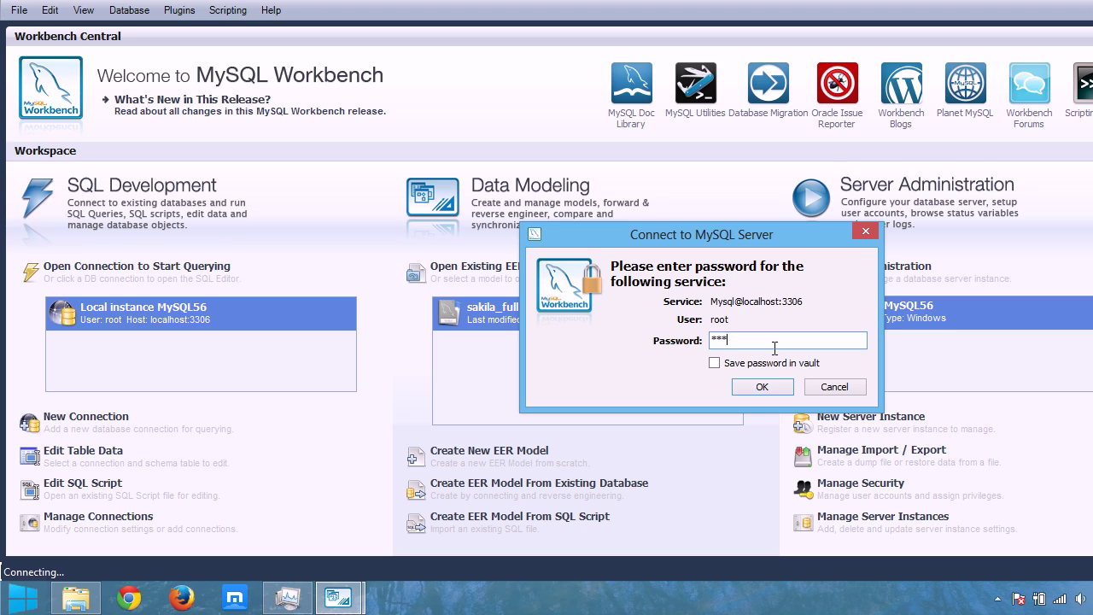
type("t")
left_click(762, 387)
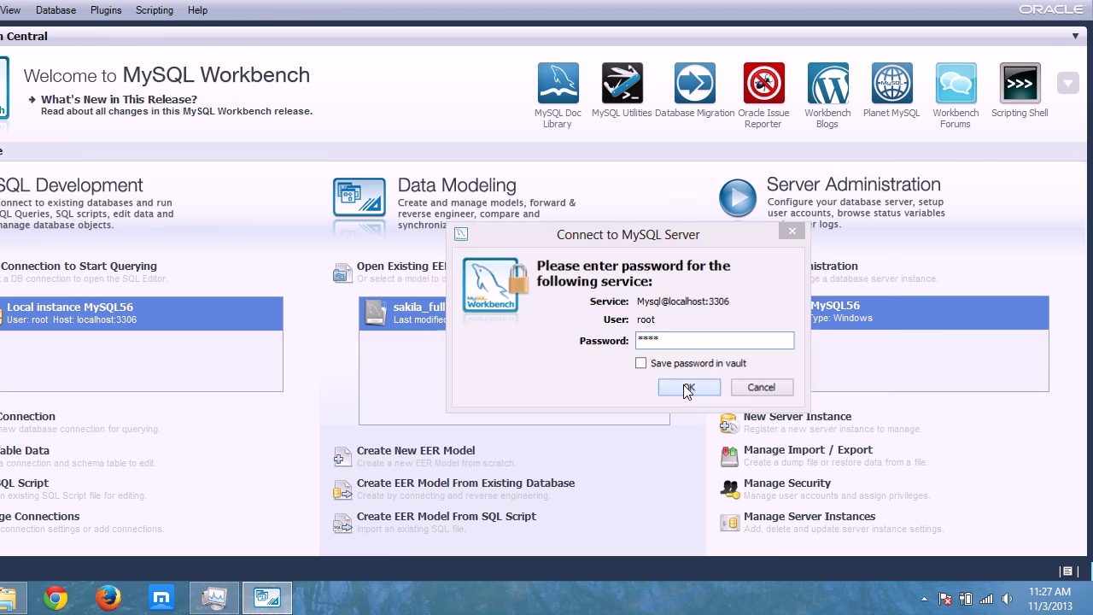